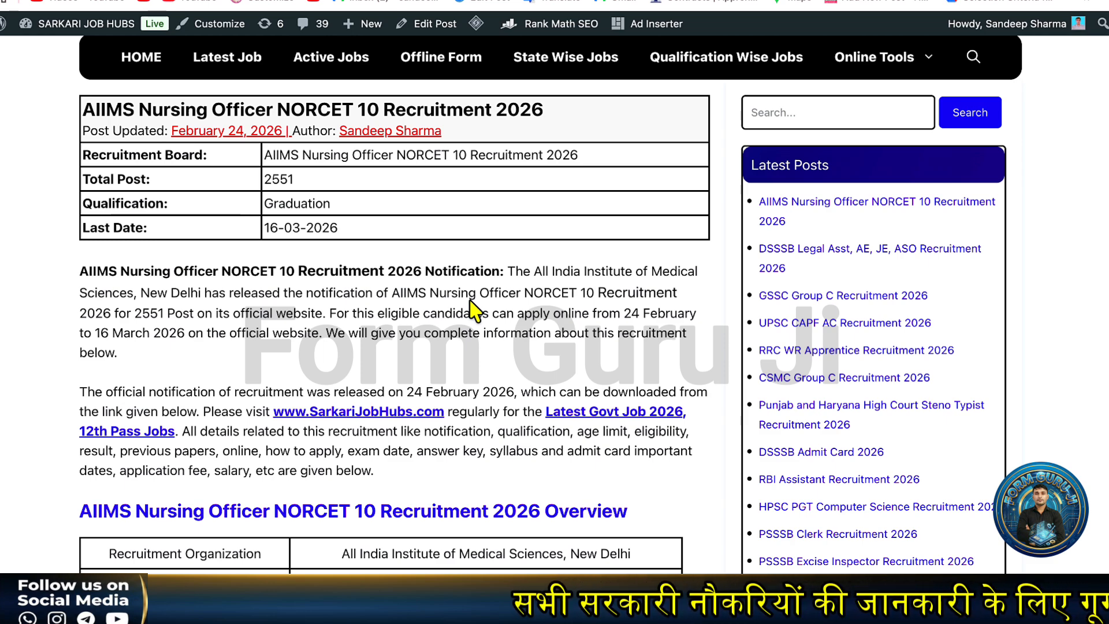
- Review the AIIMS NORCET 10 recruitment post's important dates, application fees, age limits, salary, selection process, qualification and how-to-apply instructions
scroll(475, 312, down, 1)
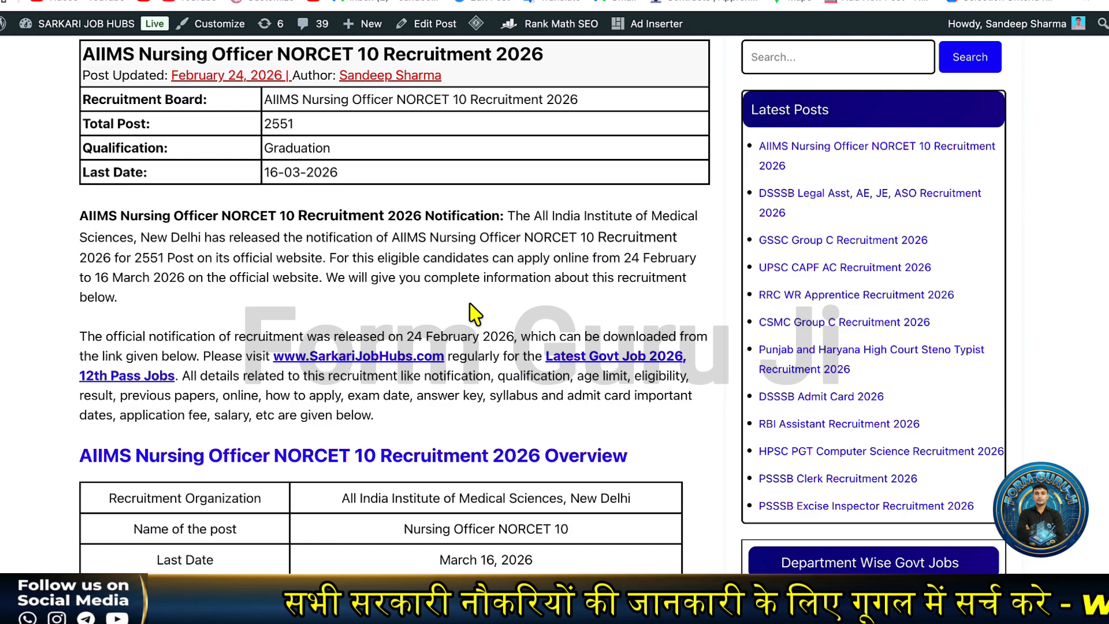
scroll(474, 312, down, 2)
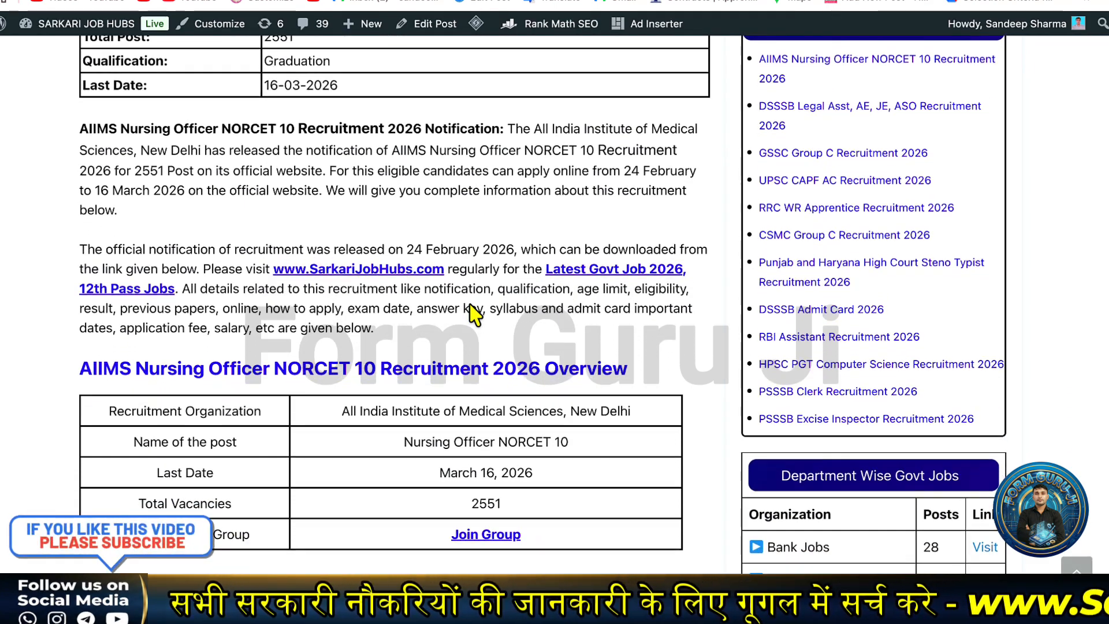
scroll(474, 313, down, 4)
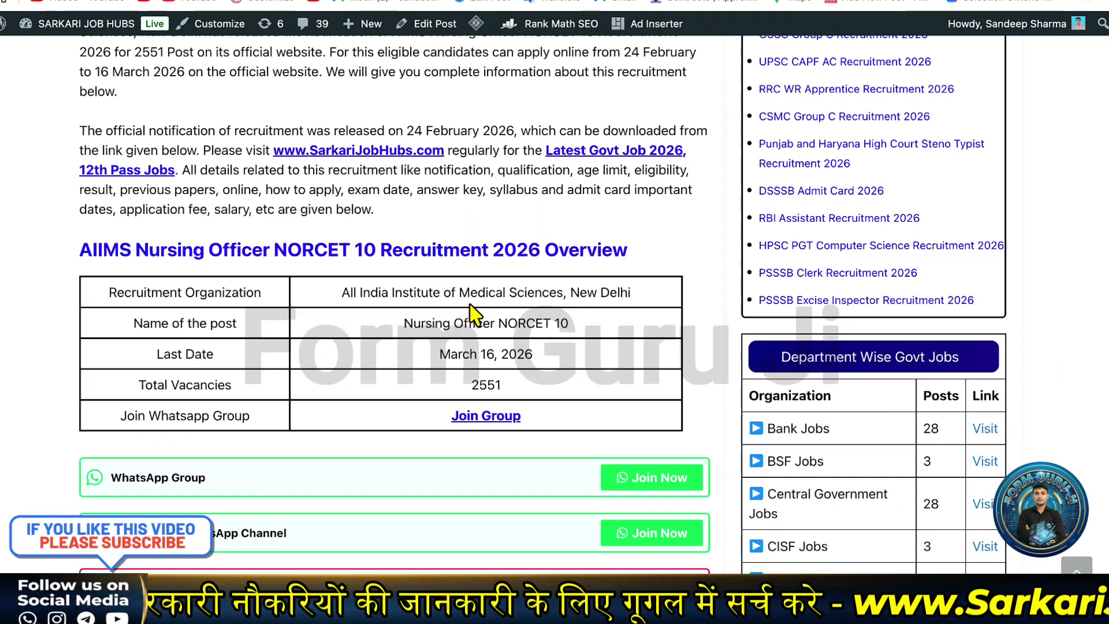
scroll(469, 305, down, 5)
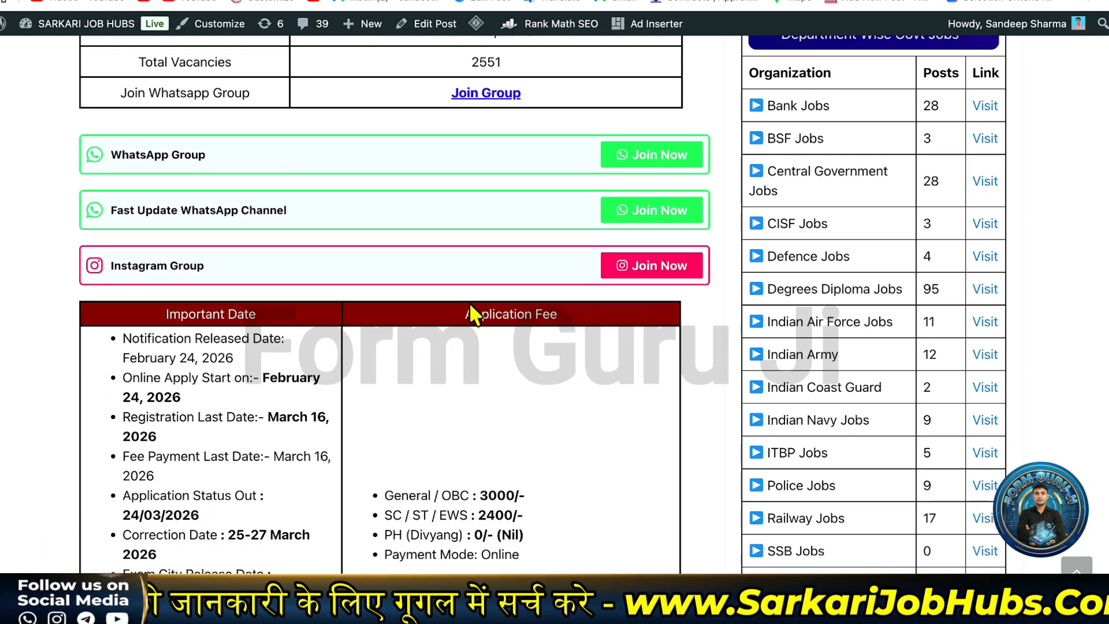
scroll(469, 302, down, 2)
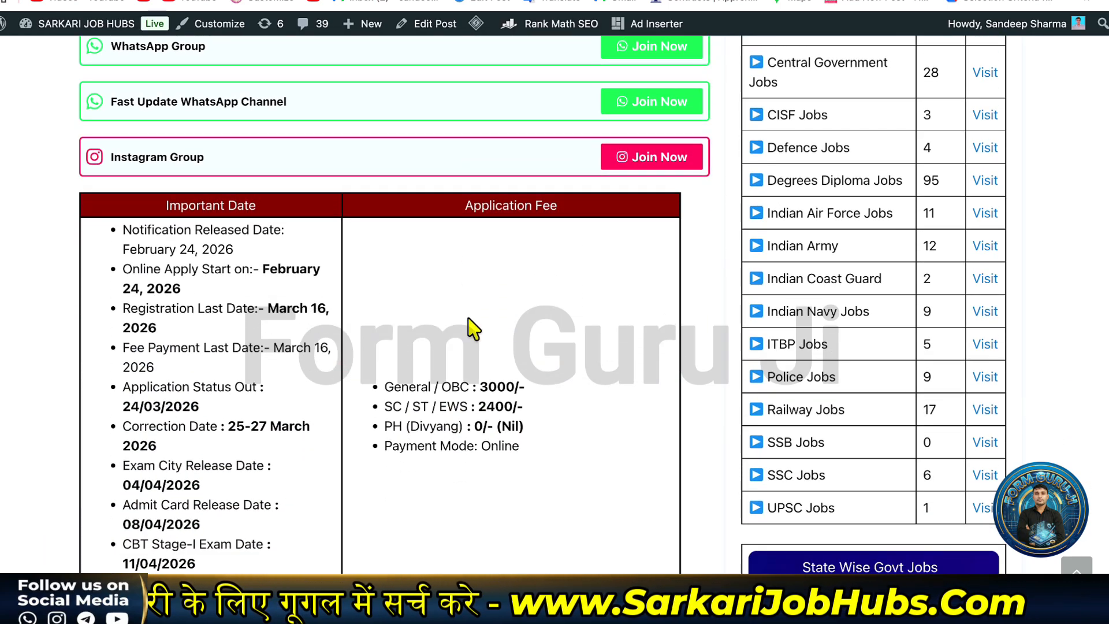
scroll(470, 321, down, 2)
scroll(472, 327, down, 4)
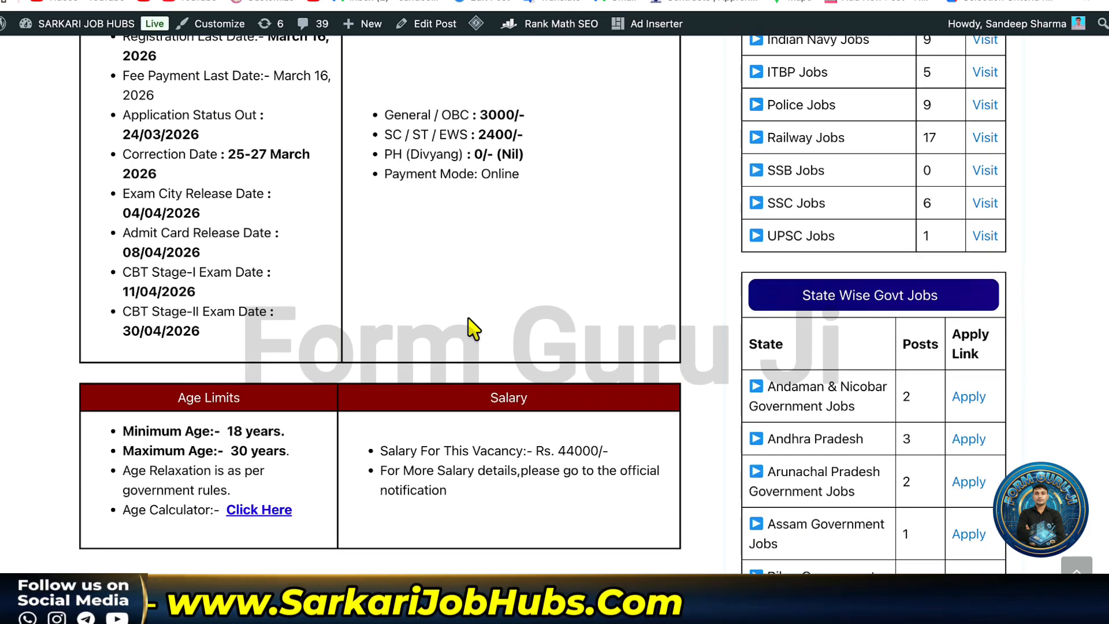
scroll(470, 327, down, 5)
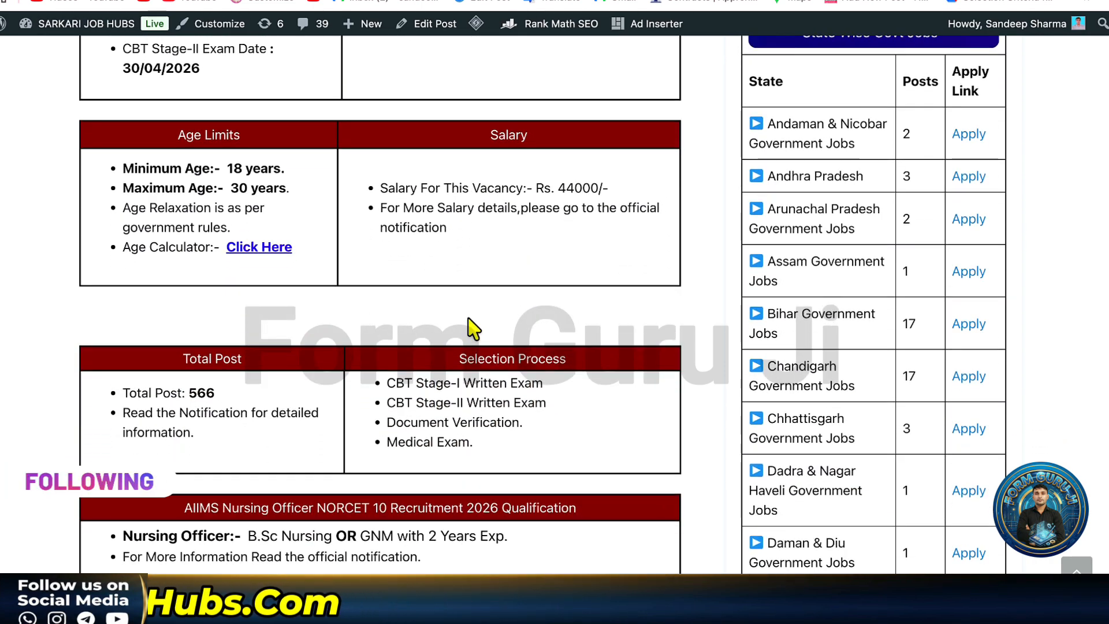
scroll(471, 326, down, 2)
scroll(470, 326, up, 2)
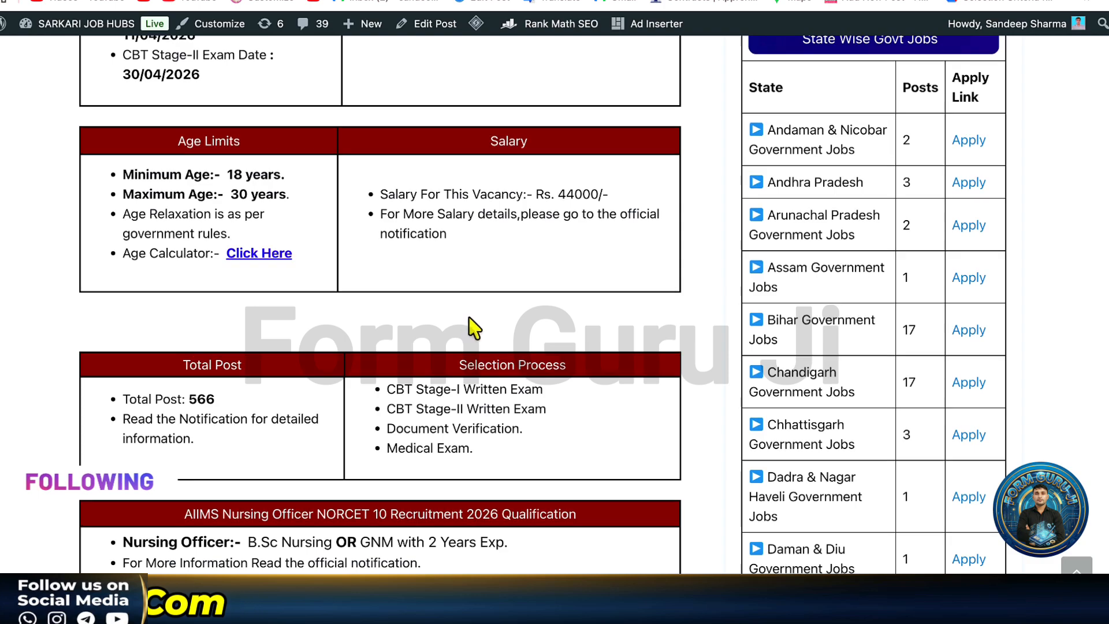
scroll(473, 328, down, 6)
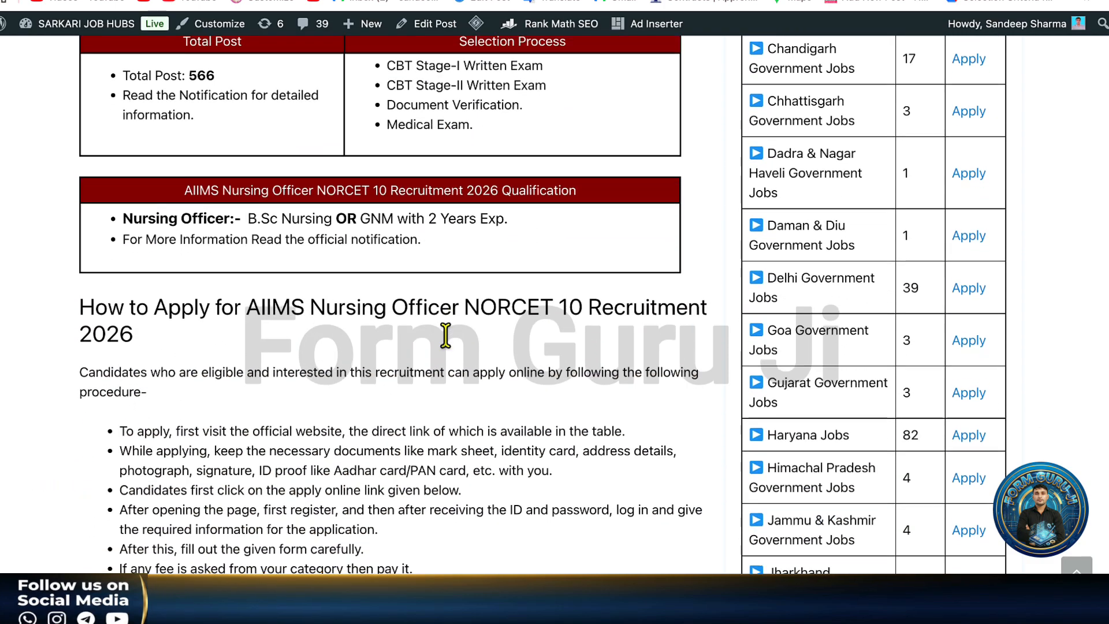
scroll(445, 335, down, 2)
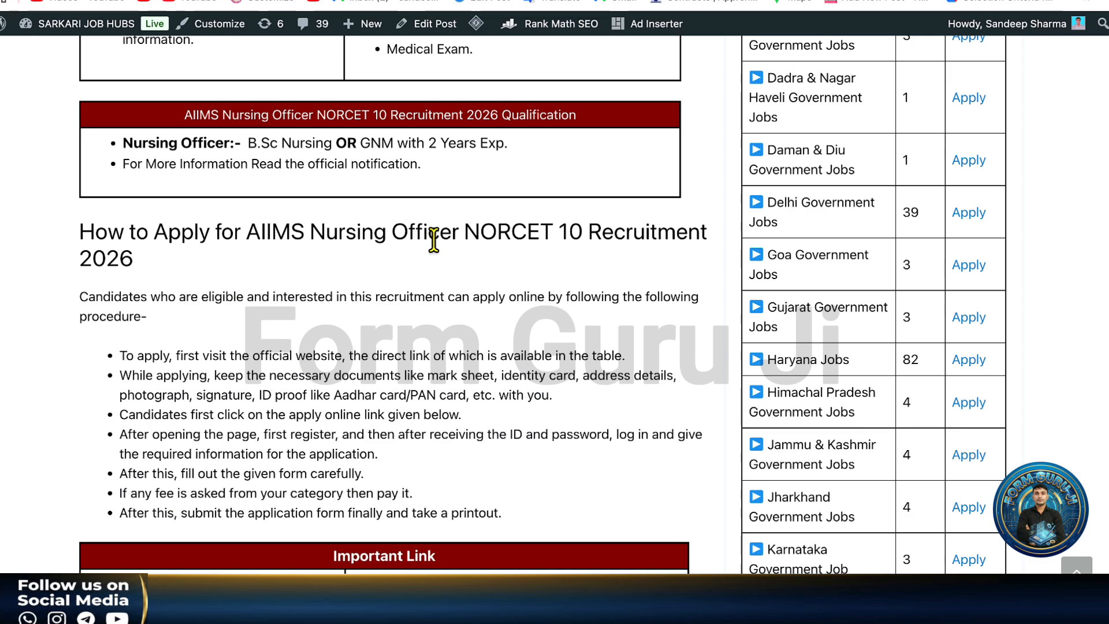
scroll(434, 240, down, 1)
scroll(433, 240, down, 3)
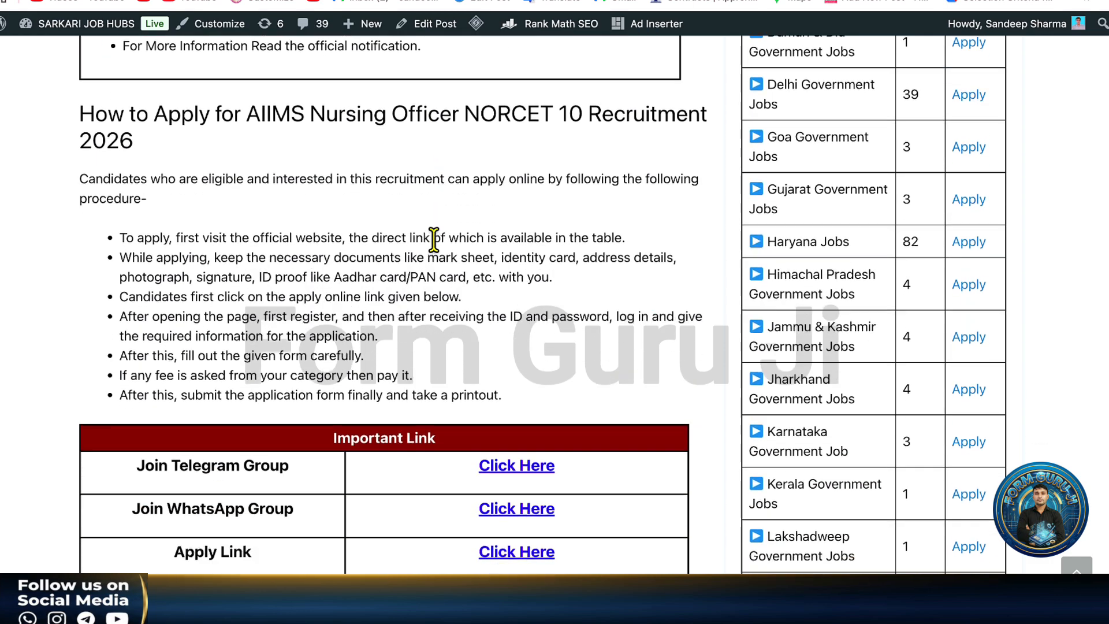
- Open the Apply Link from the post's Important Link table and start creating a new account for NORCET-10
scroll(433, 239, down, 3)
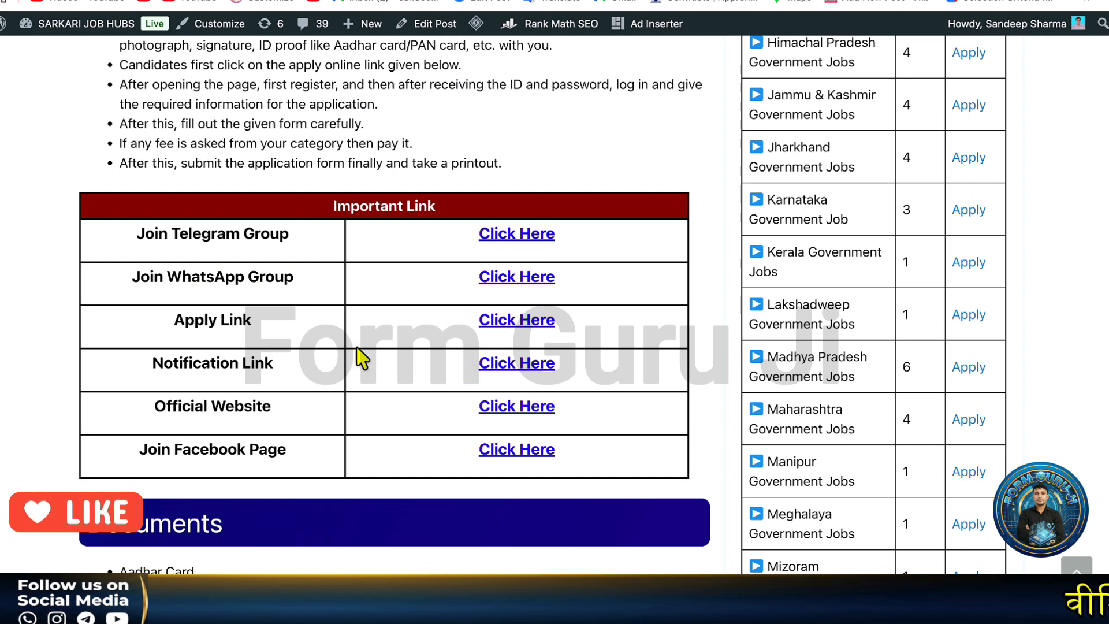
click(516, 322)
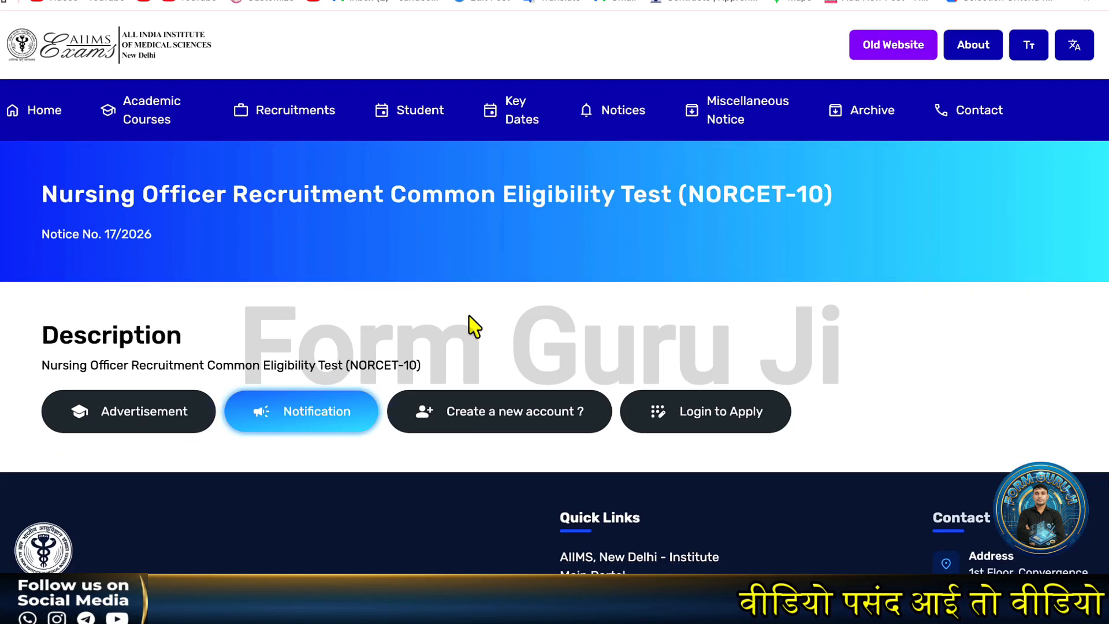
scroll(474, 325, down, 1)
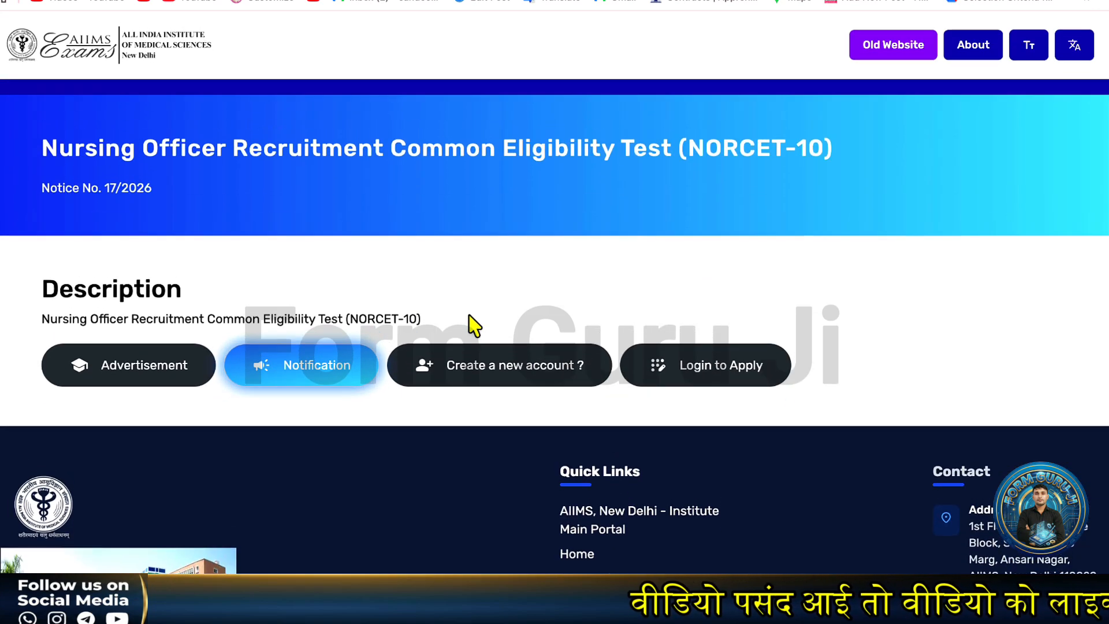
click(500, 375)
- Submit the phone and email OTPs for verification and accept the declaration of being 18 years of age
scroll(491, 267, down, 1)
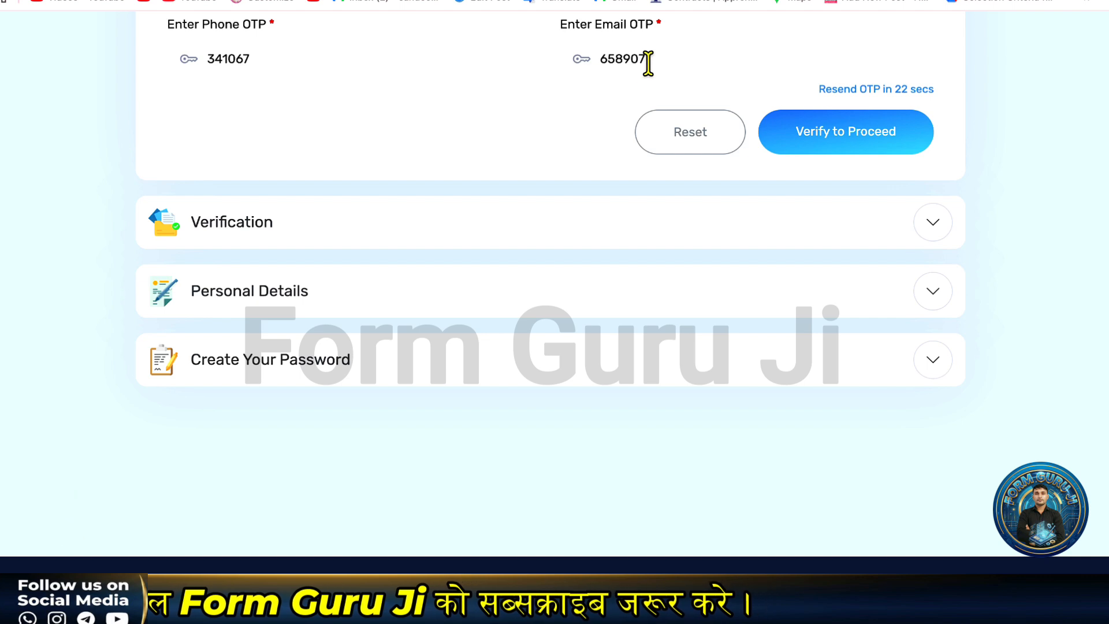
click(816, 141)
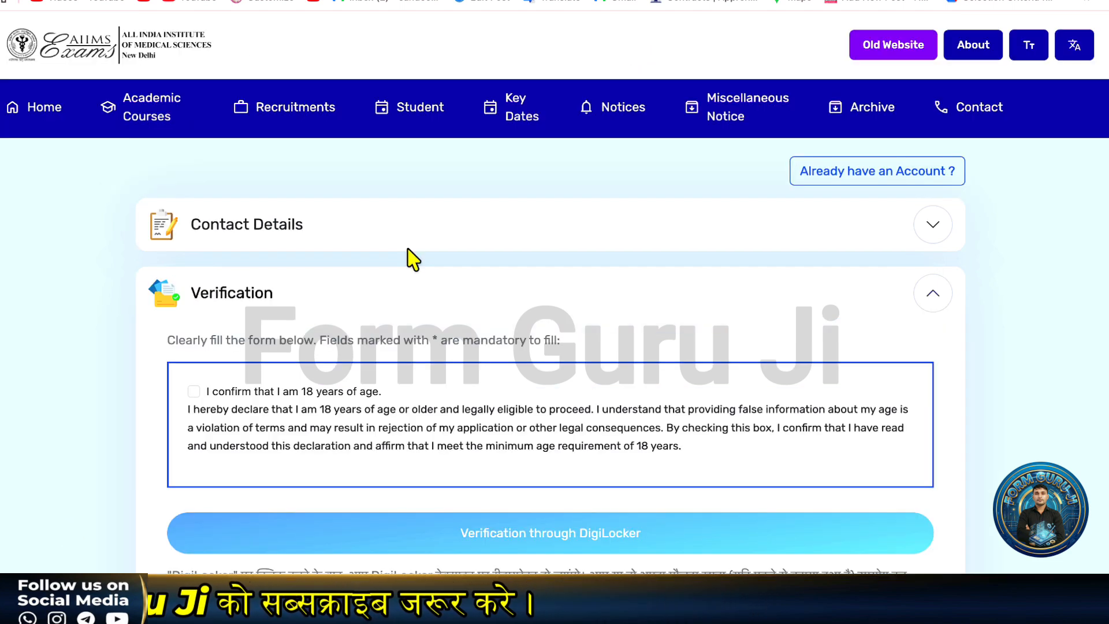
scroll(413, 259, down, 1)
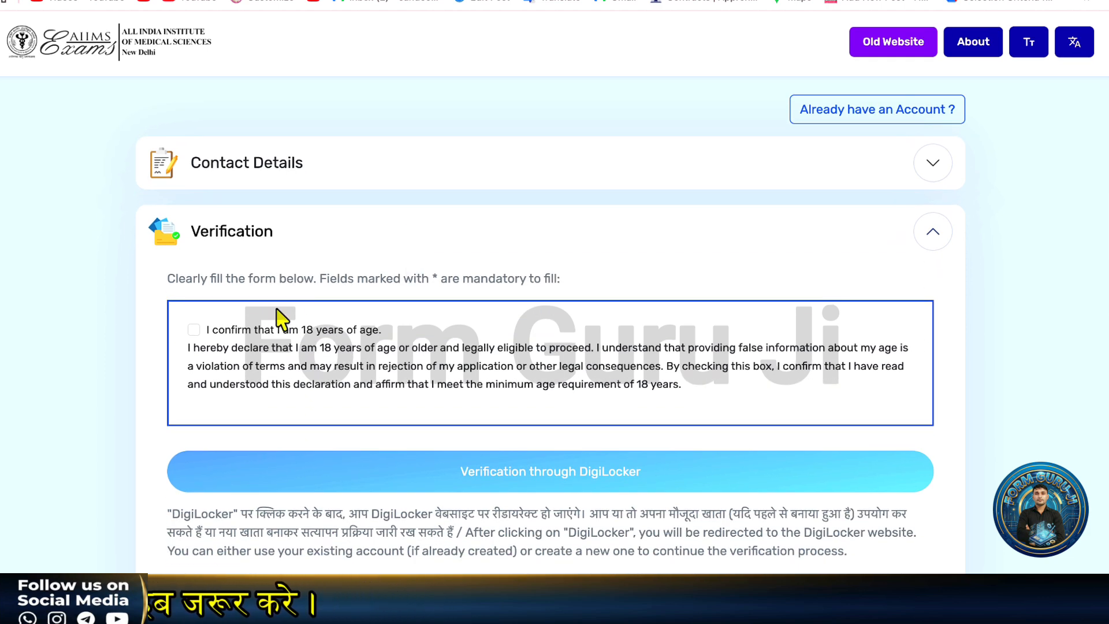
click(194, 330)
- Choose to proceed without authentication instead of using DigiLocker and continue to the personal details
scroll(428, 312, down, 2)
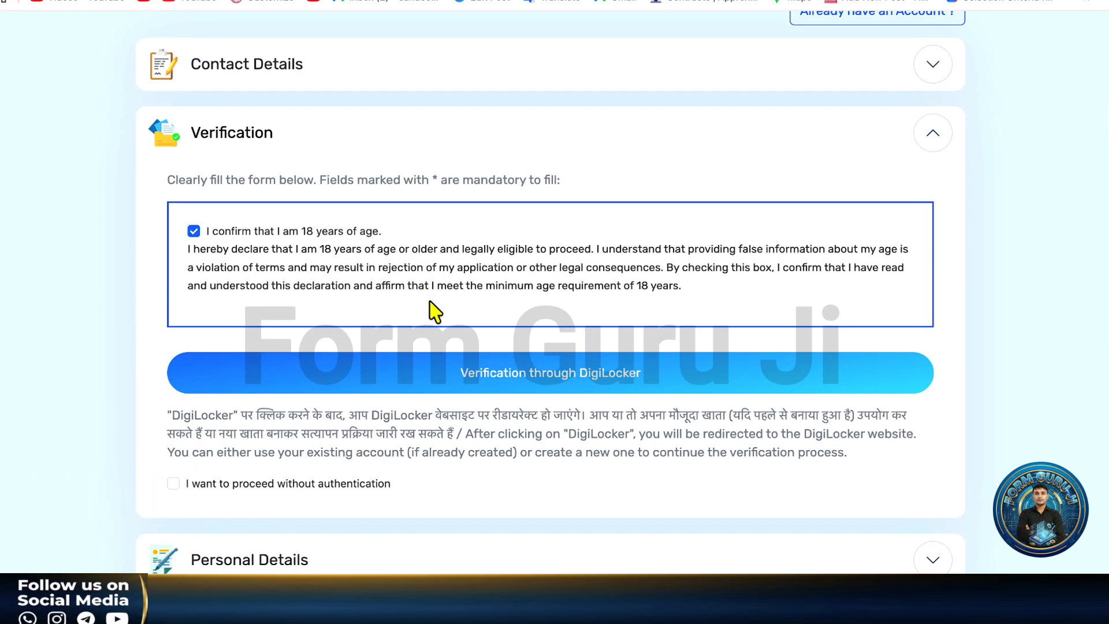
scroll(427, 315, down, 1)
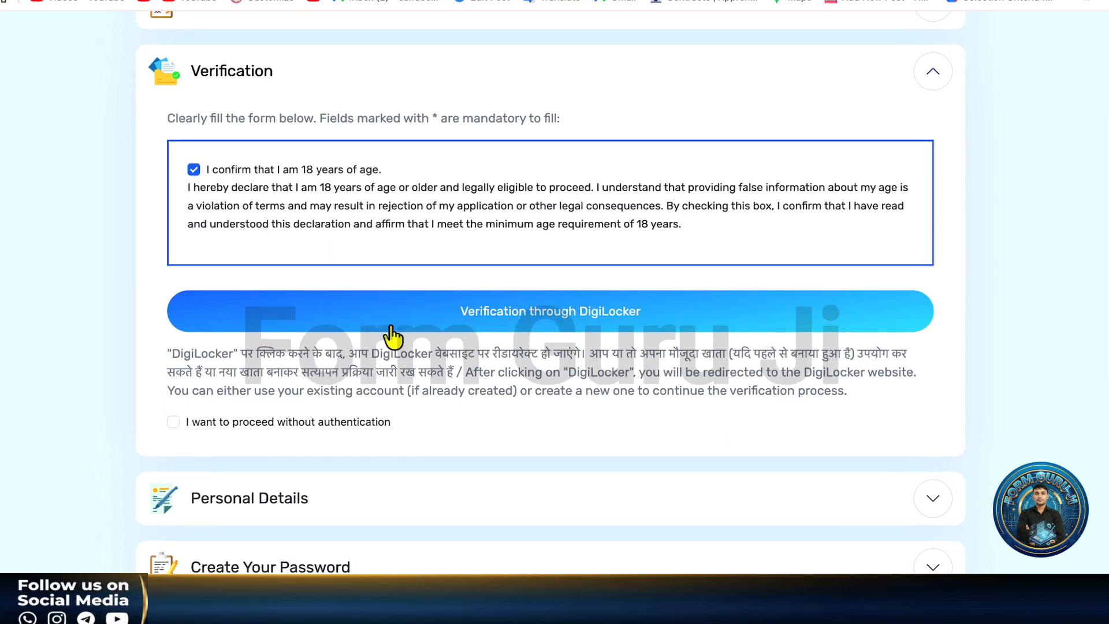
click(175, 423)
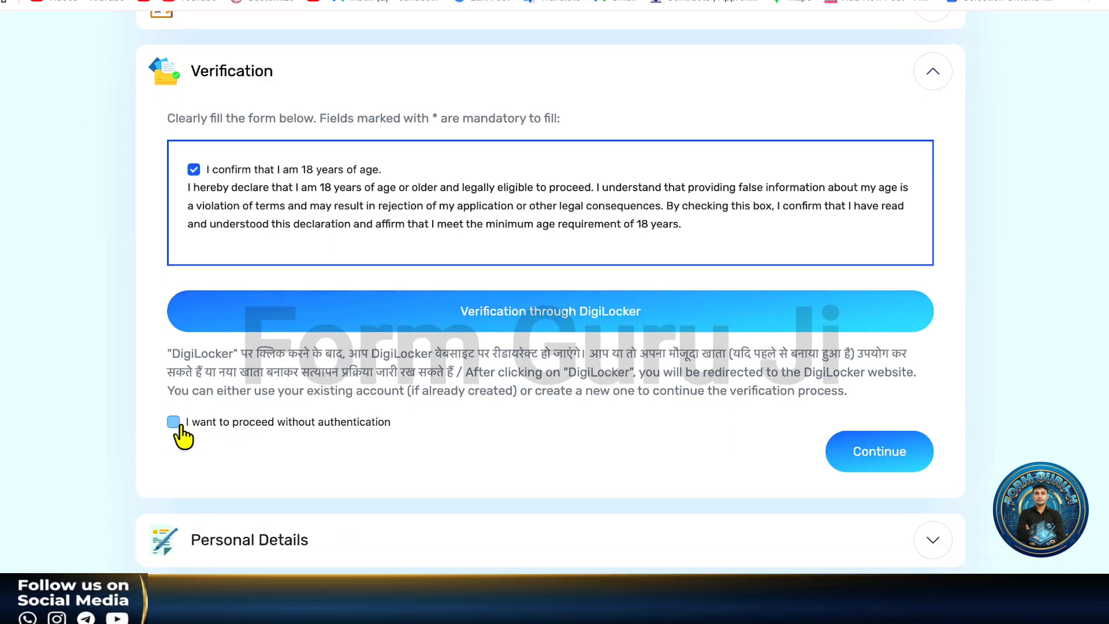
click(882, 450)
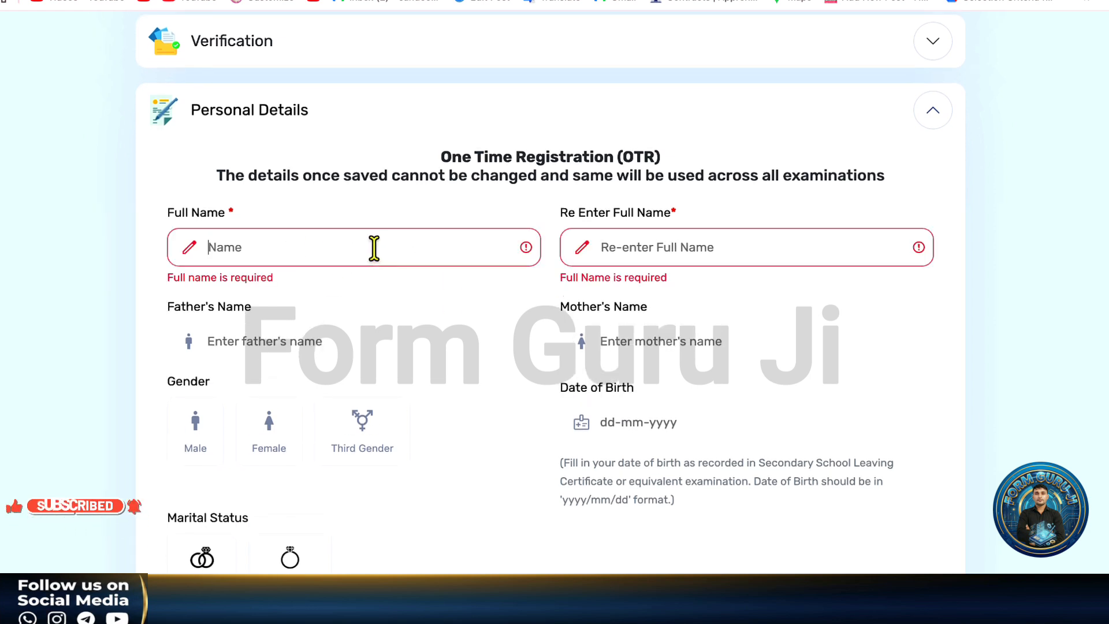
- Enter the applicant's full name in the personal details and re-enter it for confirmation
click(379, 258)
text(AMIT)
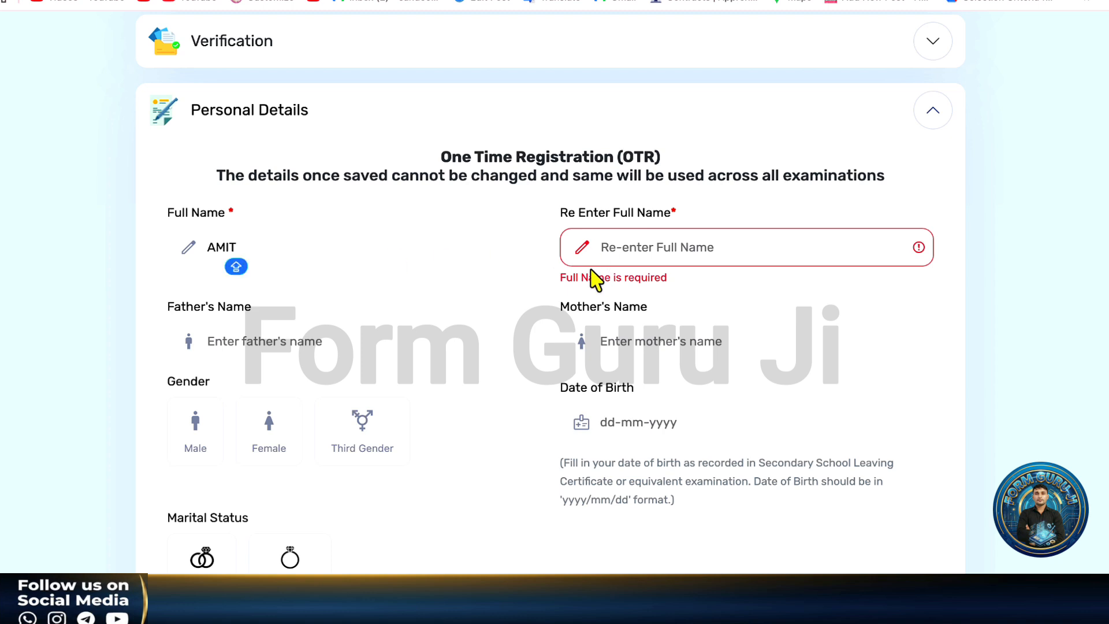
click(614, 253)
text(AMIT)
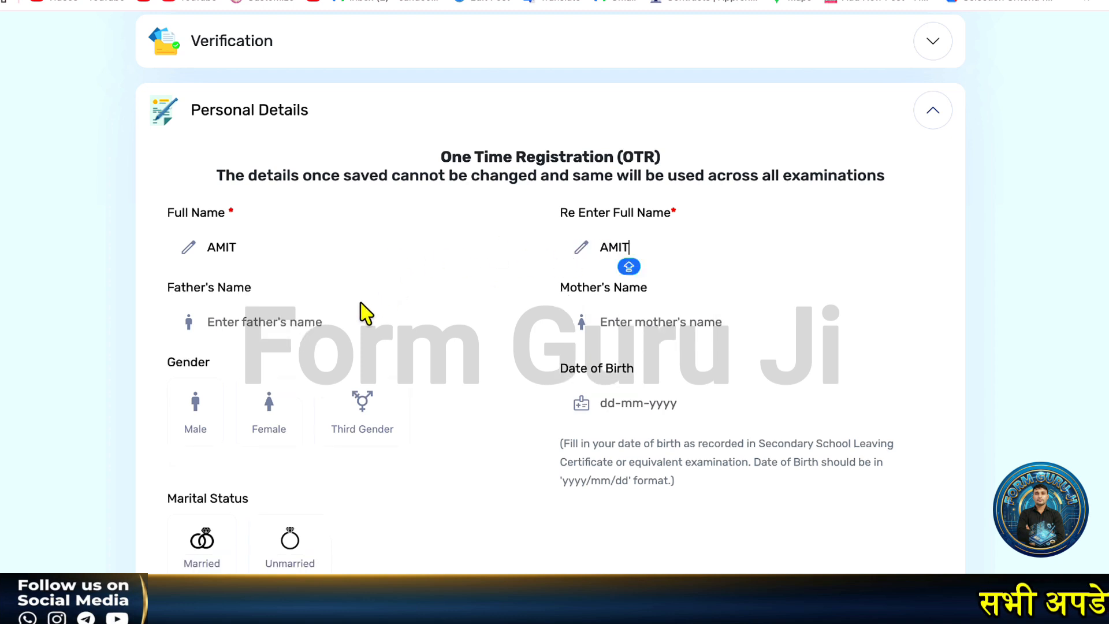
- Fill in the father's name and the mother's name in the personal details
click(300, 322)
text(RAME)
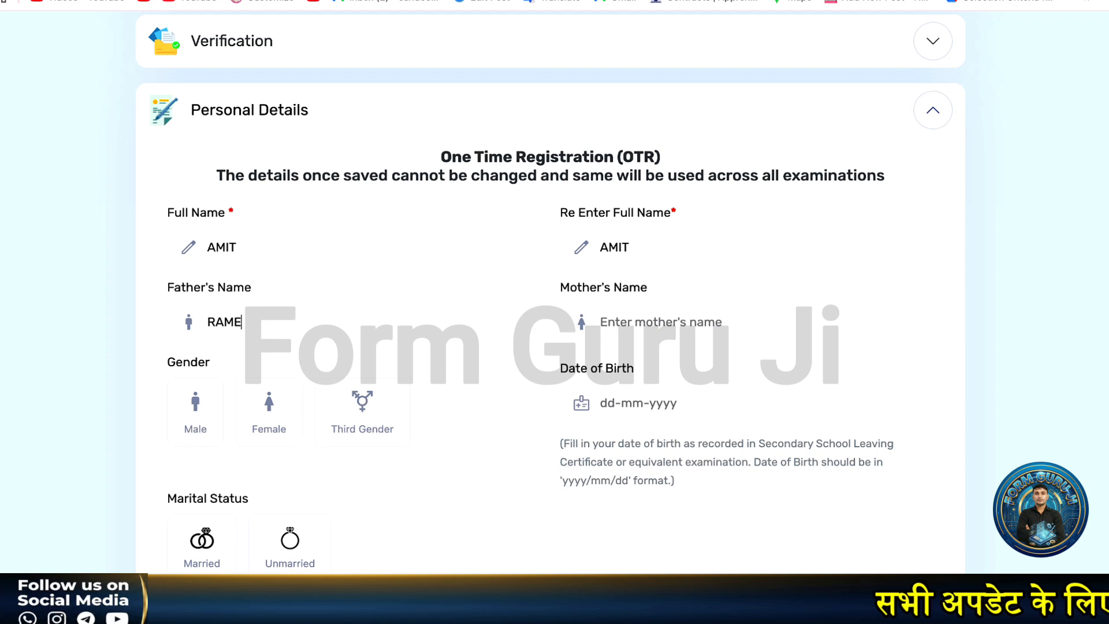
text(SH)
click(647, 319)
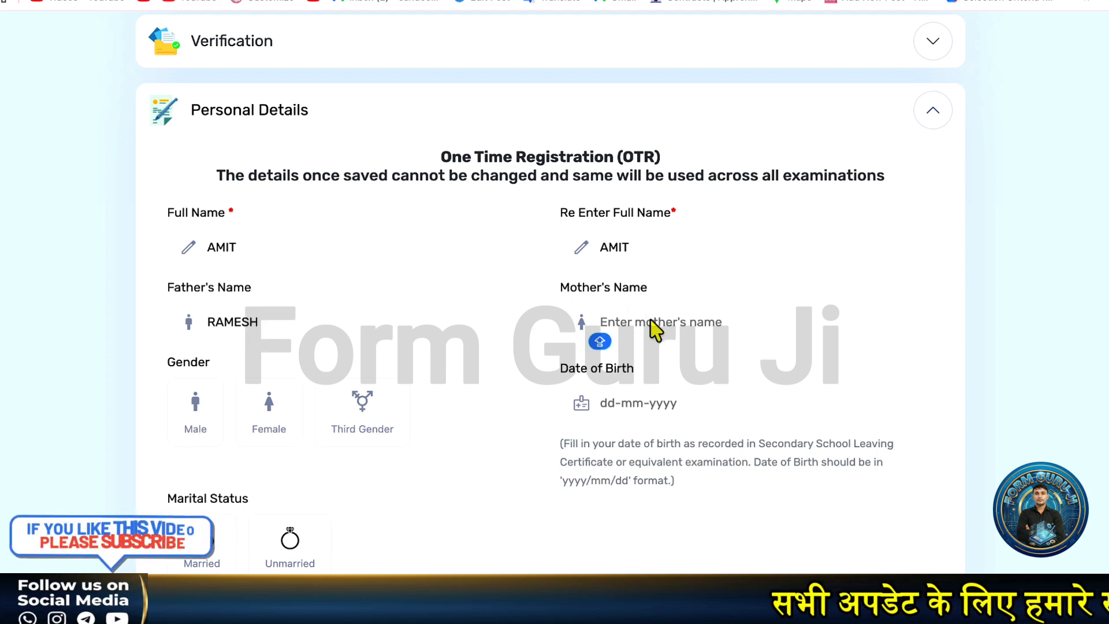
text(REKHA)
- Set the gender to Male and pick the applicant's date of birth in the calendar
scroll(515, 309, down, 2)
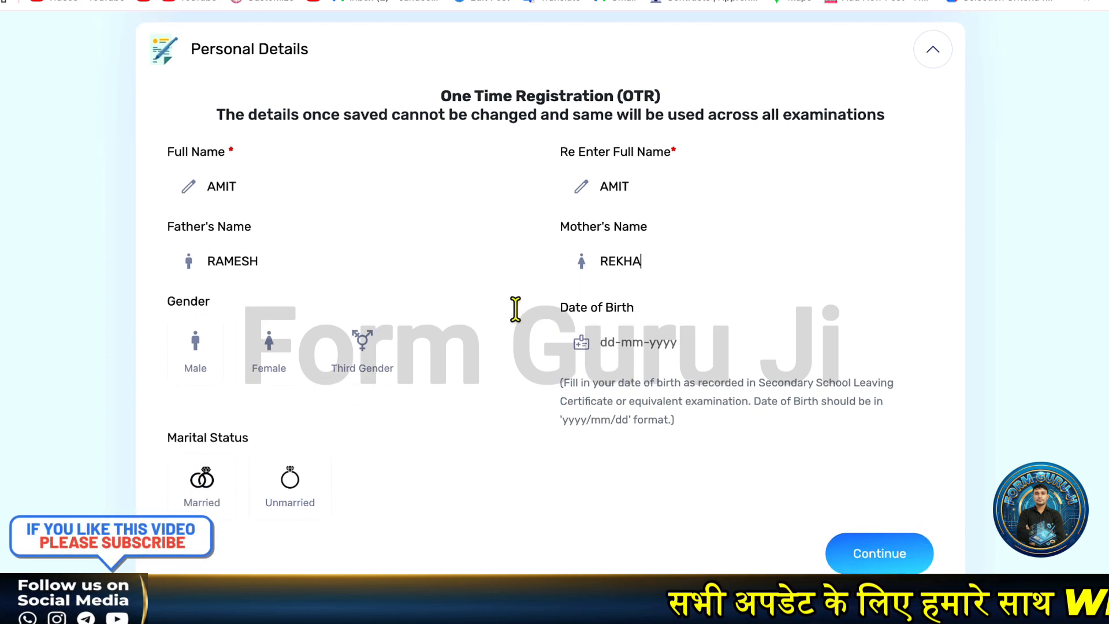
click(199, 347)
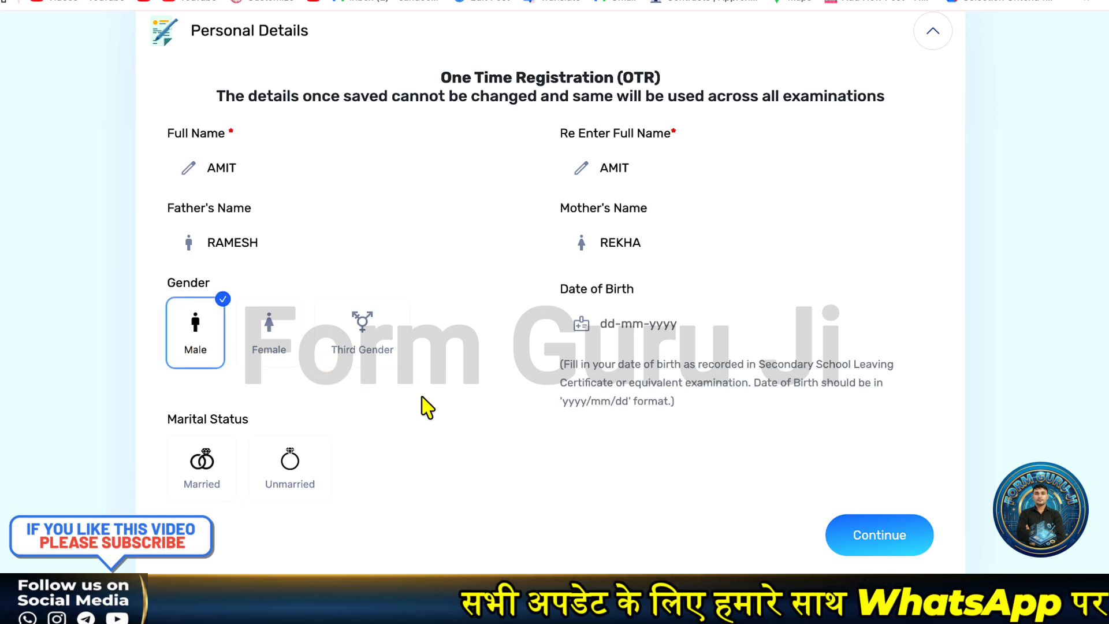
click(603, 323)
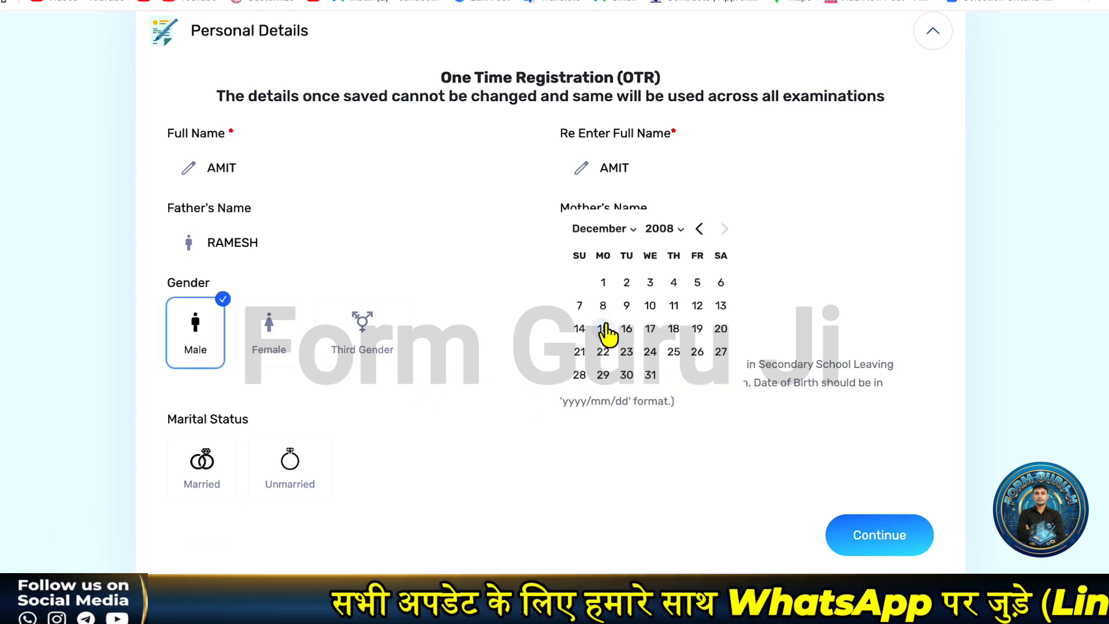
click(667, 230)
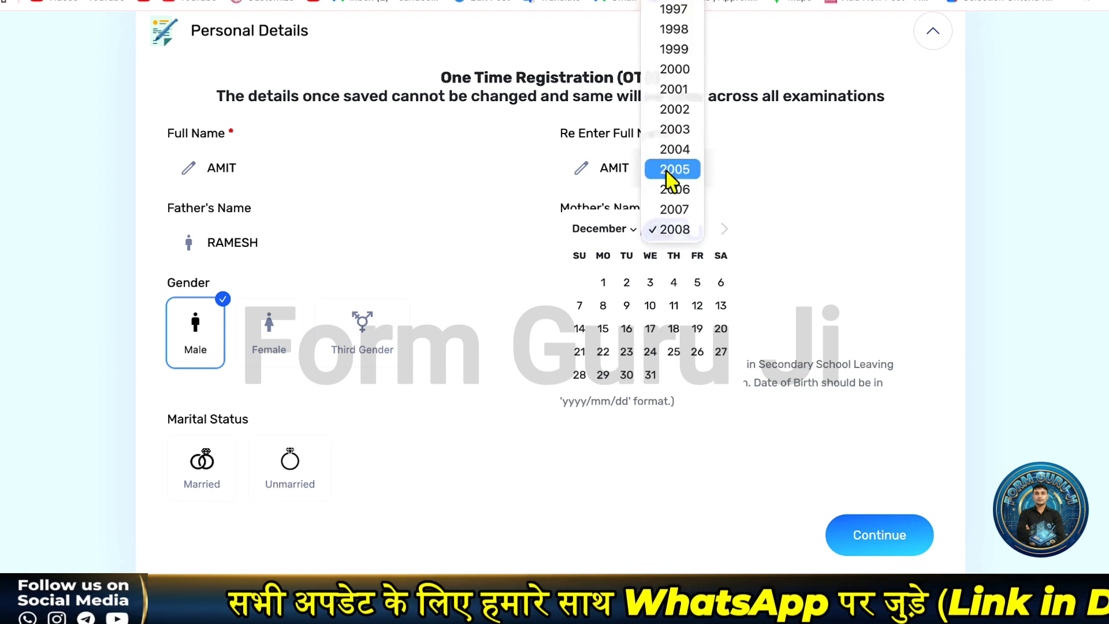
click(676, 70)
click(622, 219)
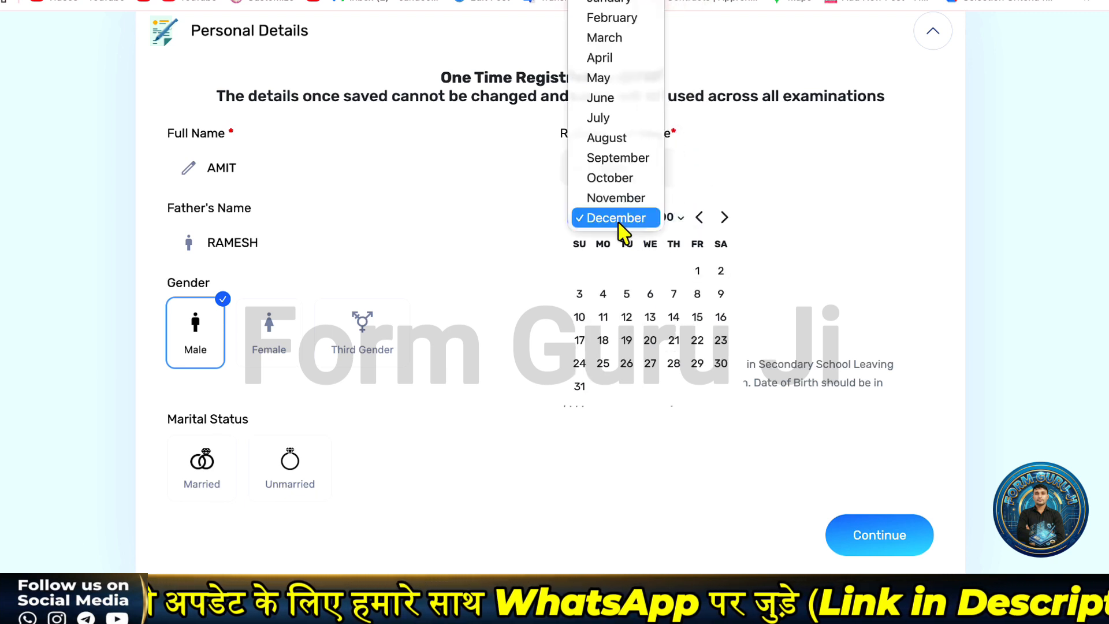
click(631, 11)
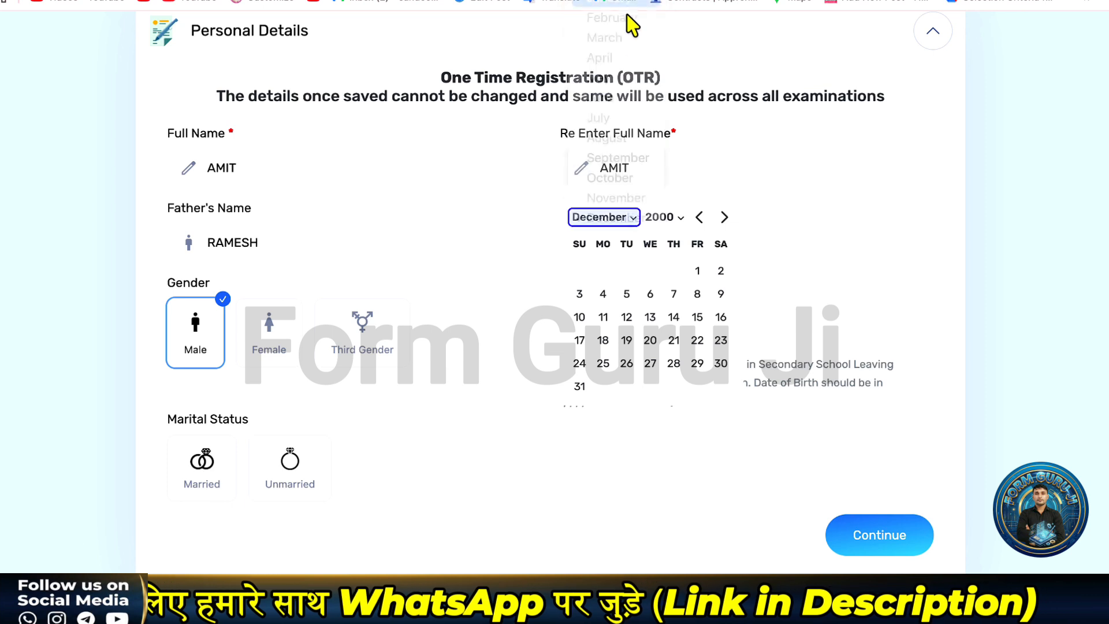
click(722, 272)
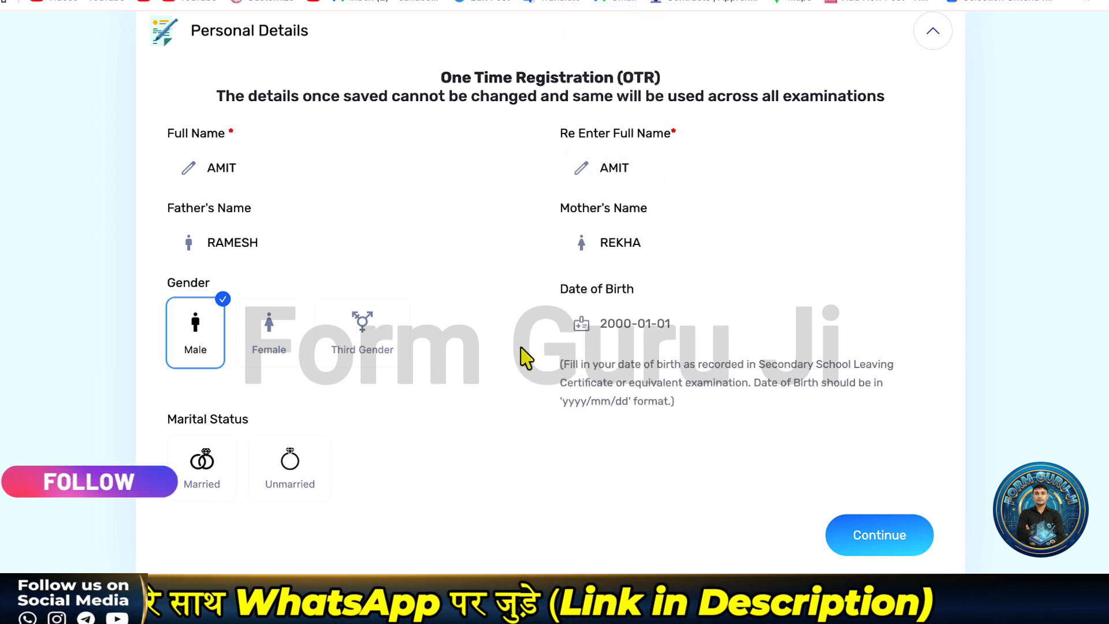
- Set the marital status to Unmarried and submit the personal details to continue the registration
scroll(526, 355, down, 1)
scroll(433, 376, down, 1)
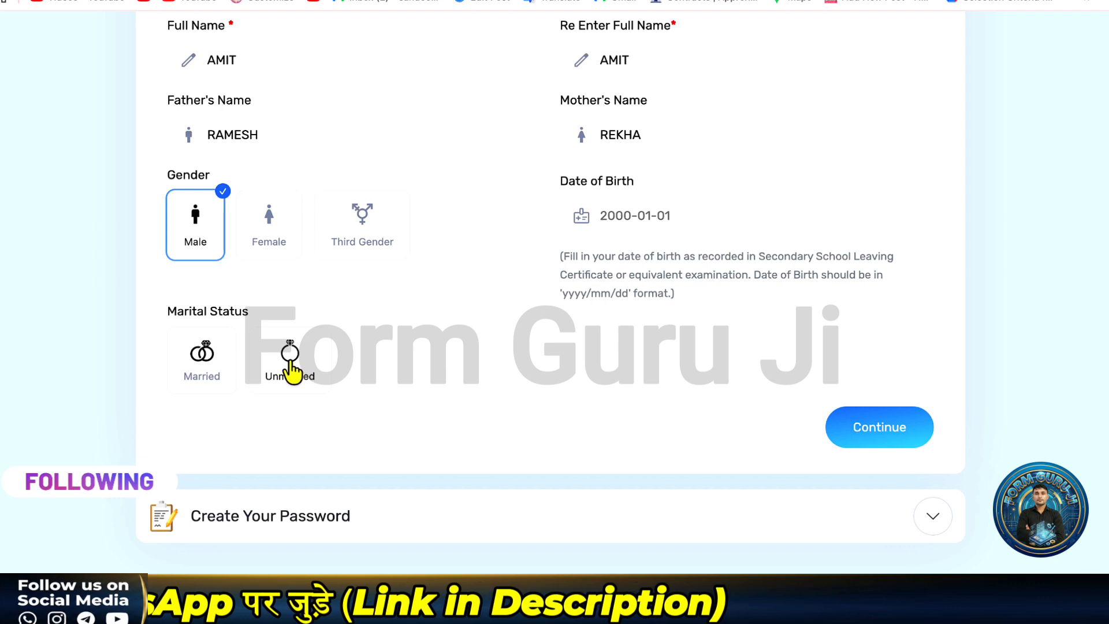
click(310, 364)
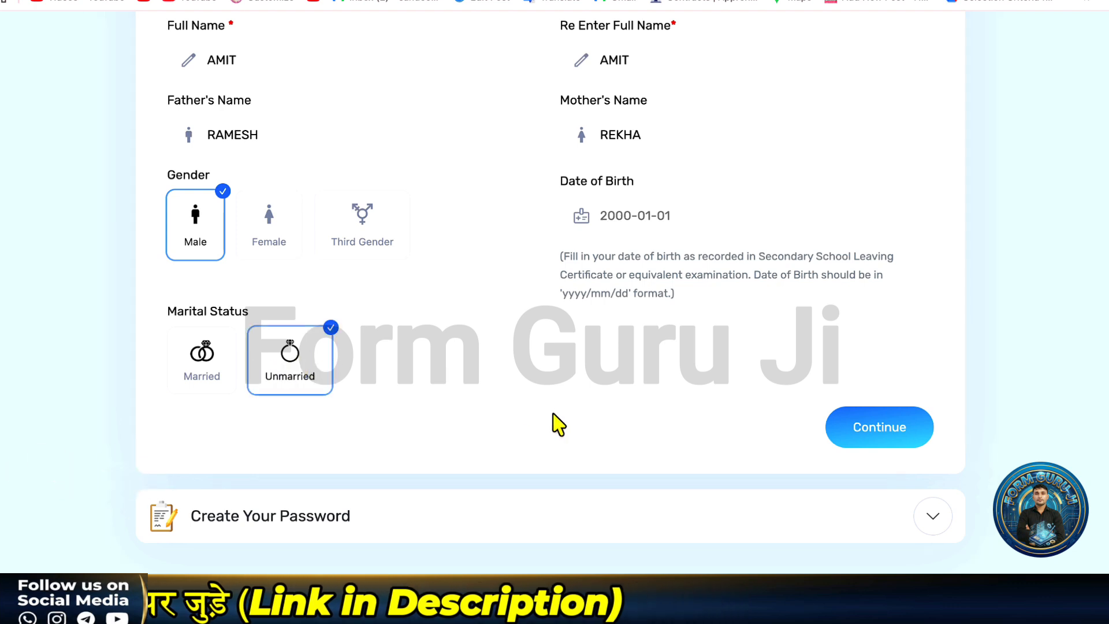
click(879, 438)
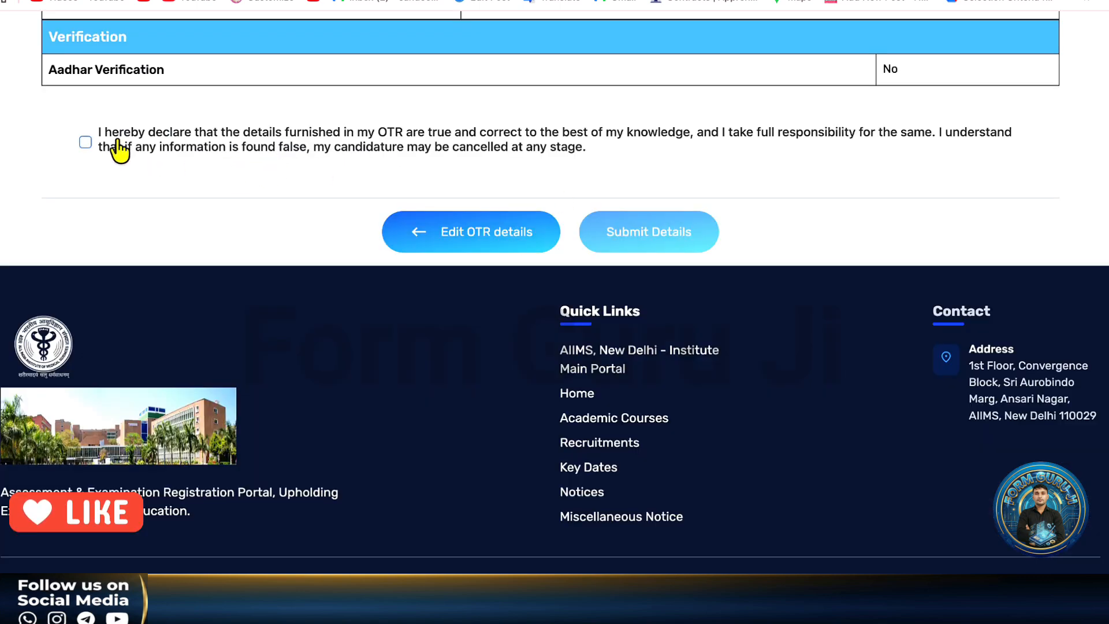
- Accept the declaration, submit the OTR details and proceed to the login for applying
click(85, 143)
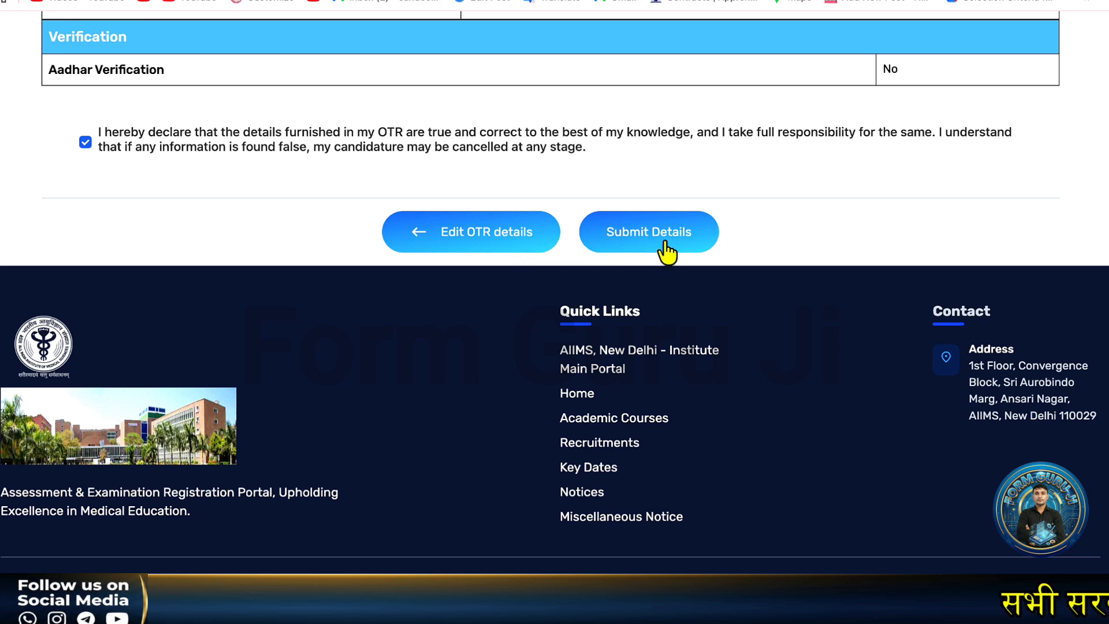
click(665, 250)
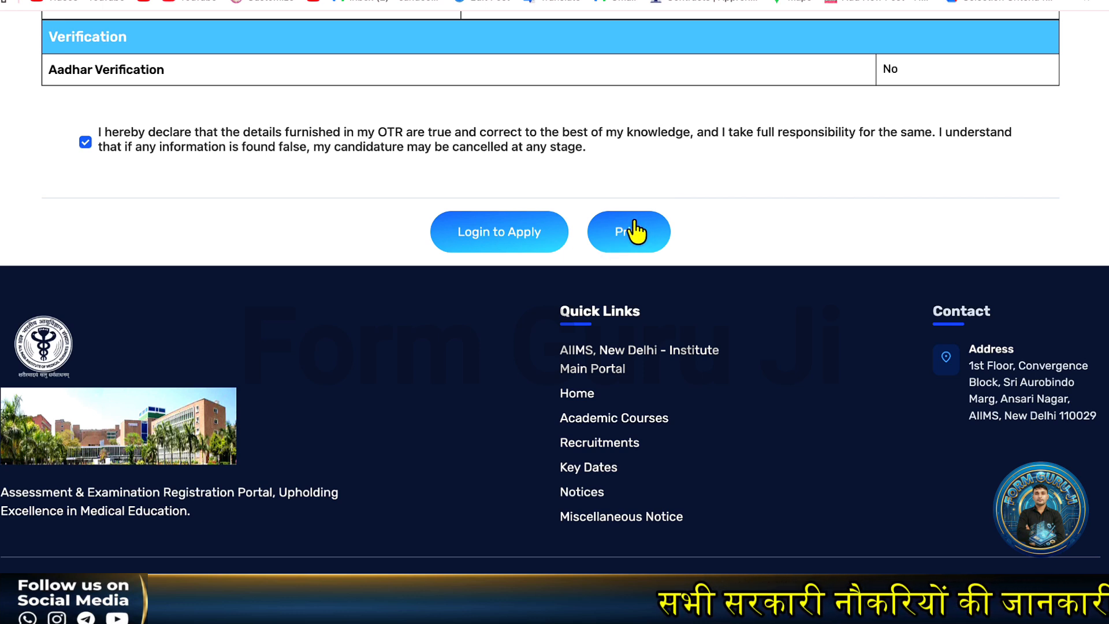
click(529, 254)
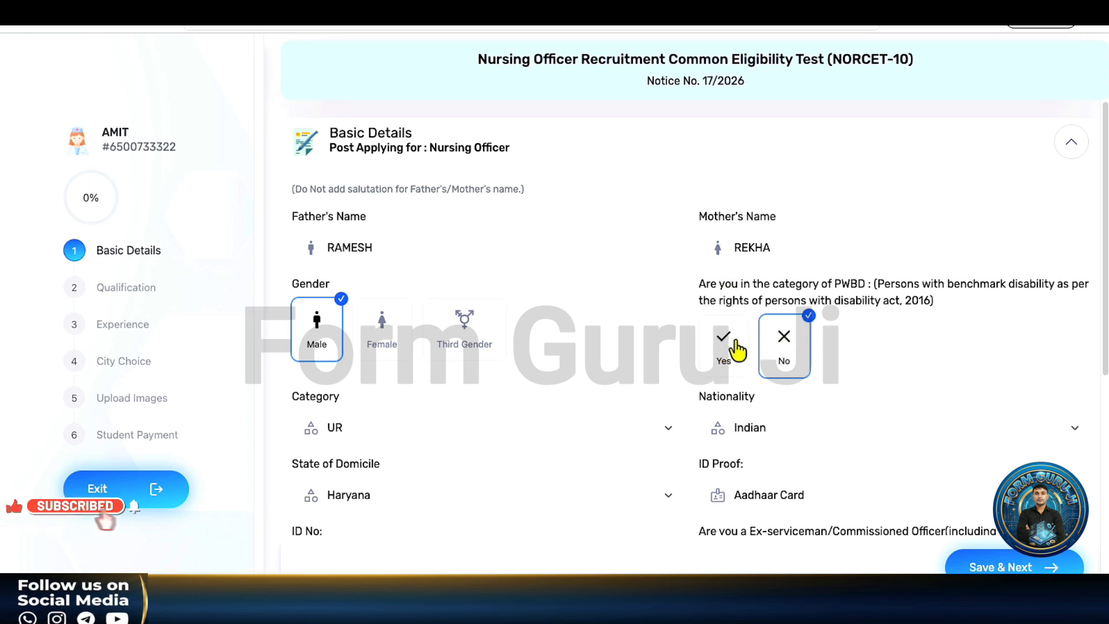
- Review the prefilled basic details, including the category, nationality and ID proof options, down to the date of birth and address sections
scroll(370, 398, down, 2)
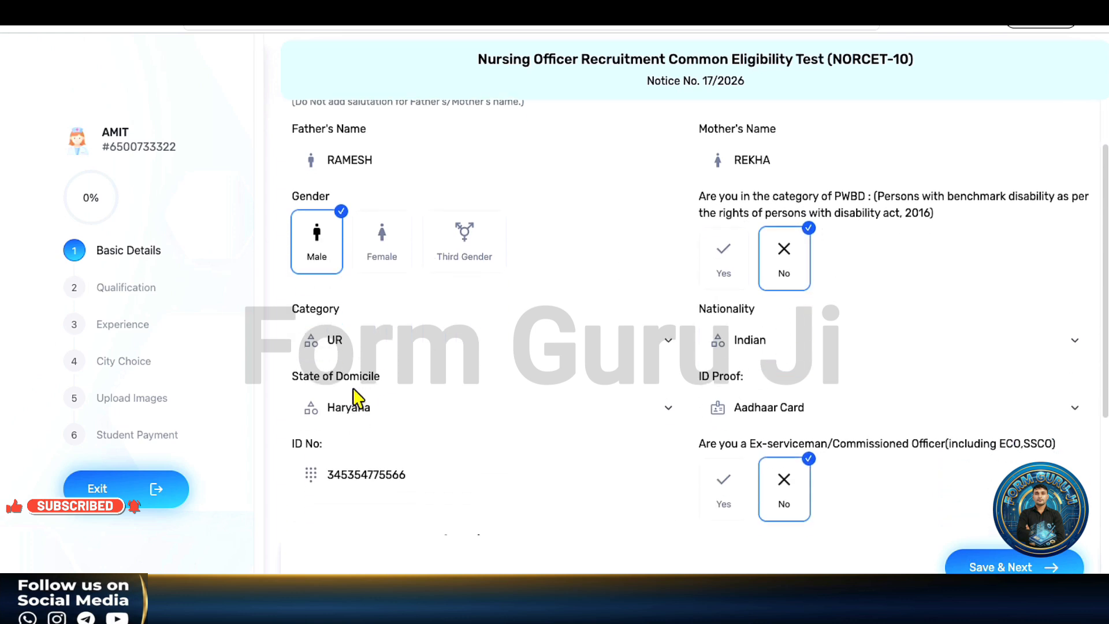
click(362, 343)
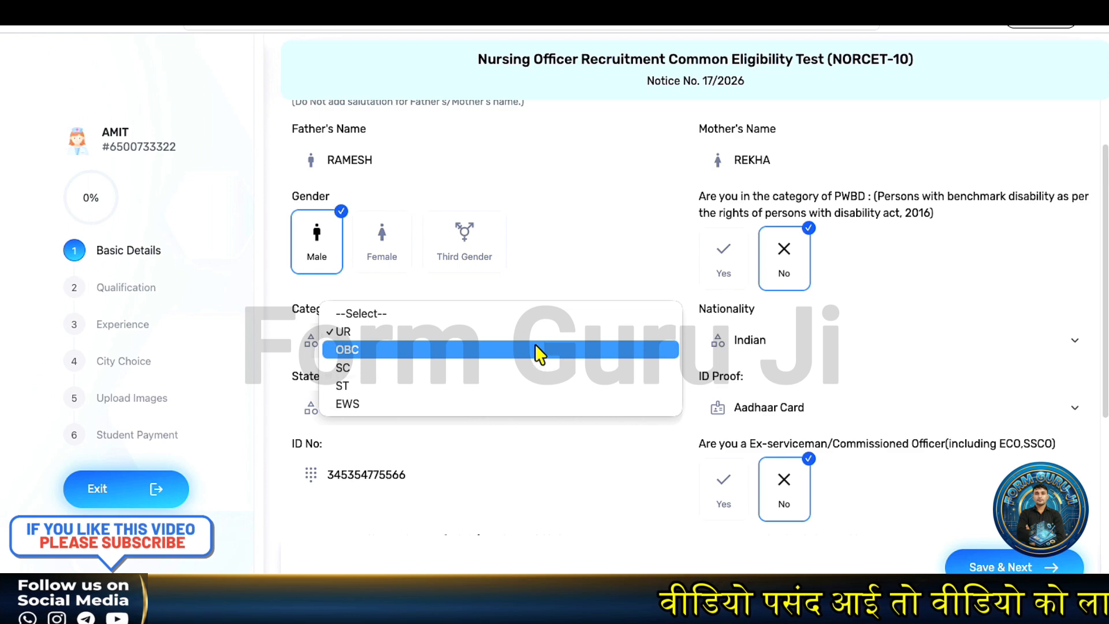
click(538, 332)
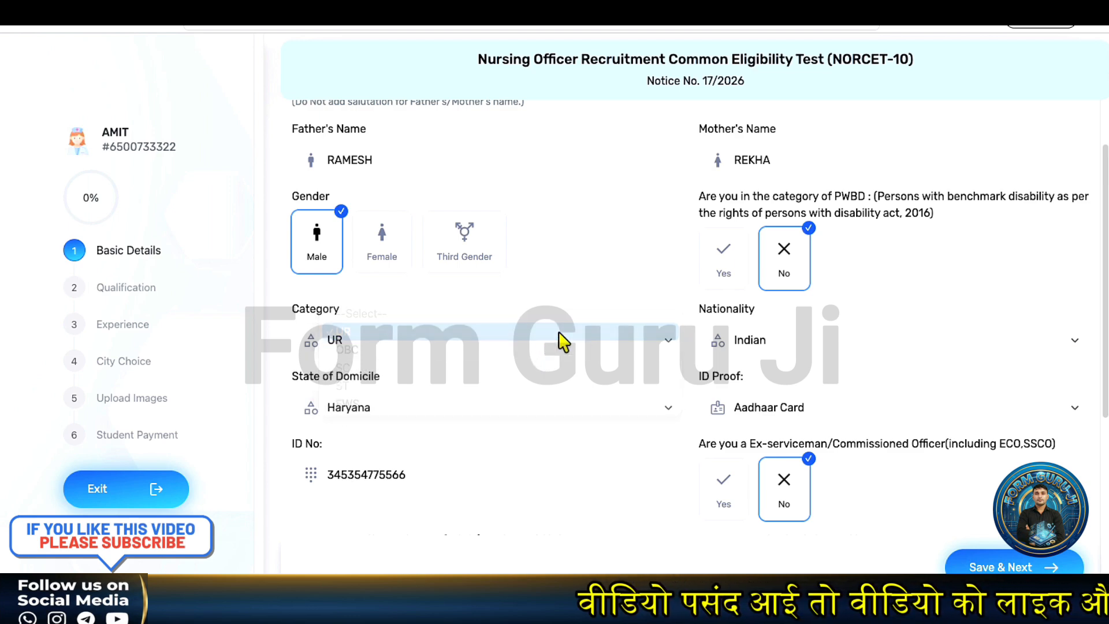
click(788, 346)
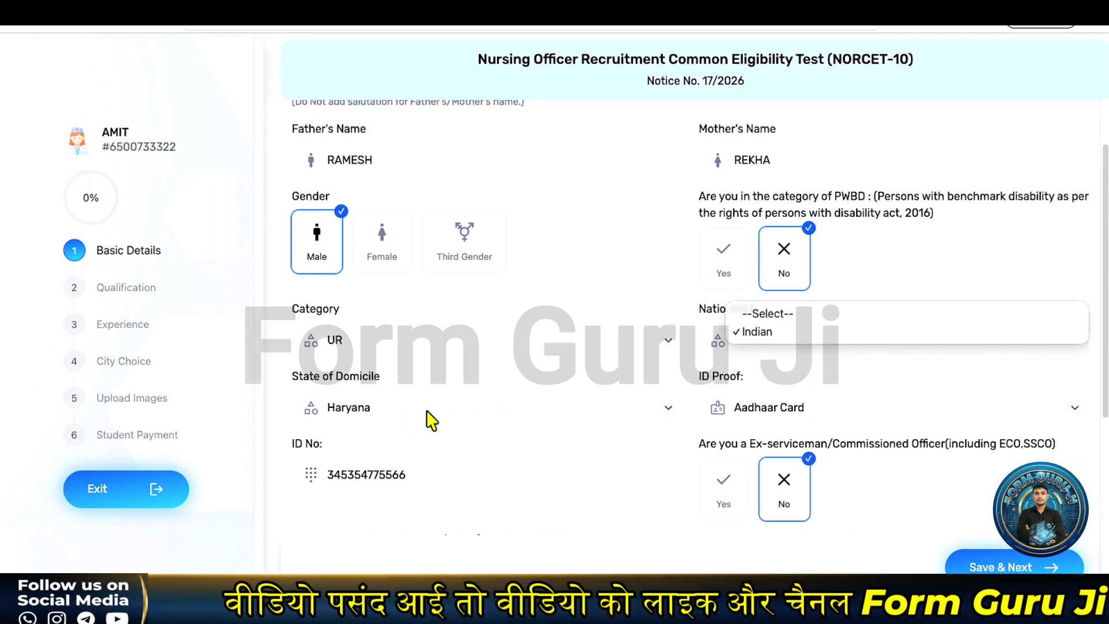
click(778, 421)
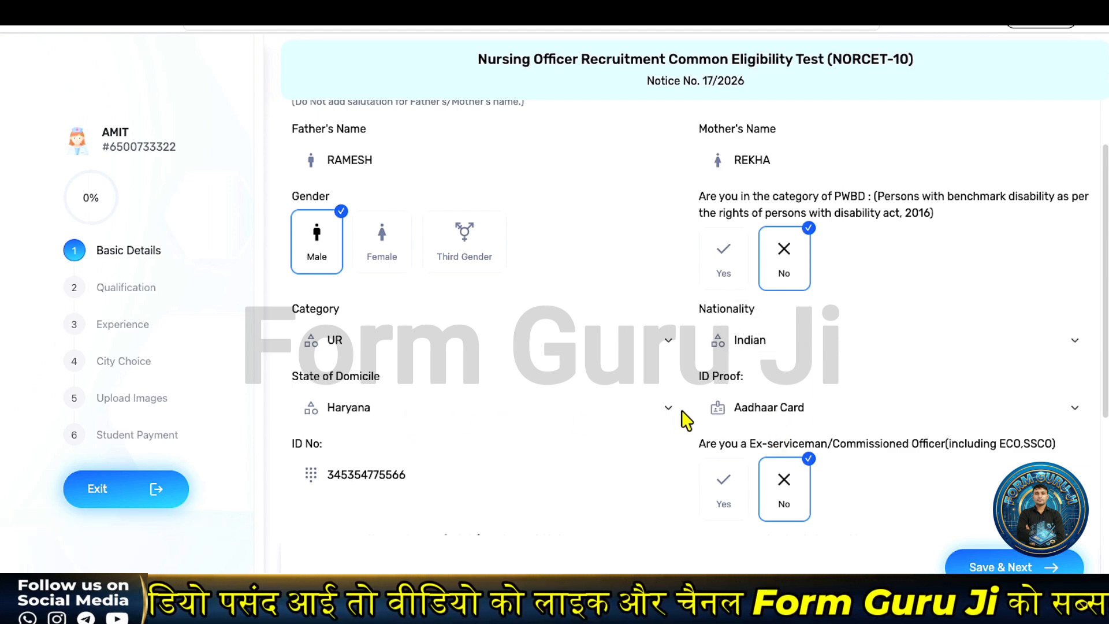
click(786, 414)
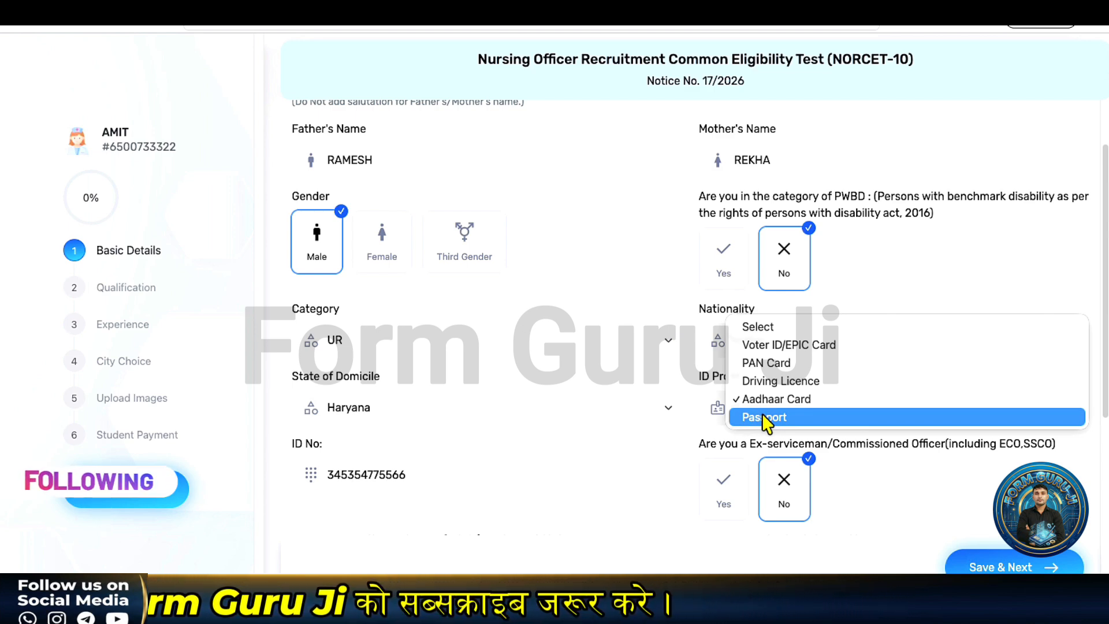
click(537, 425)
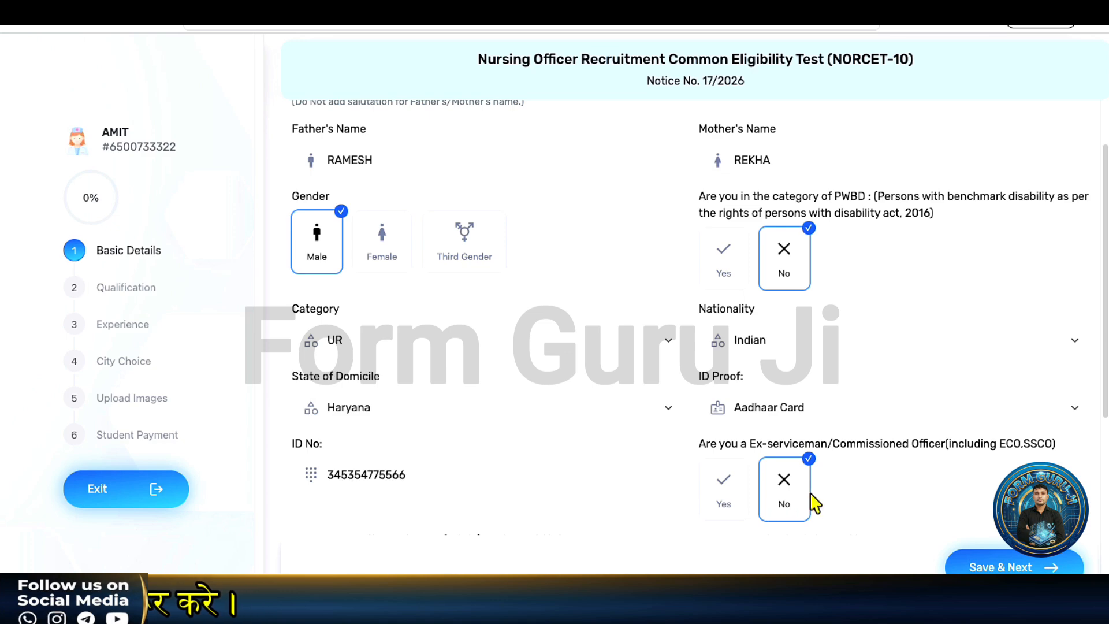
scroll(805, 497, down, 5)
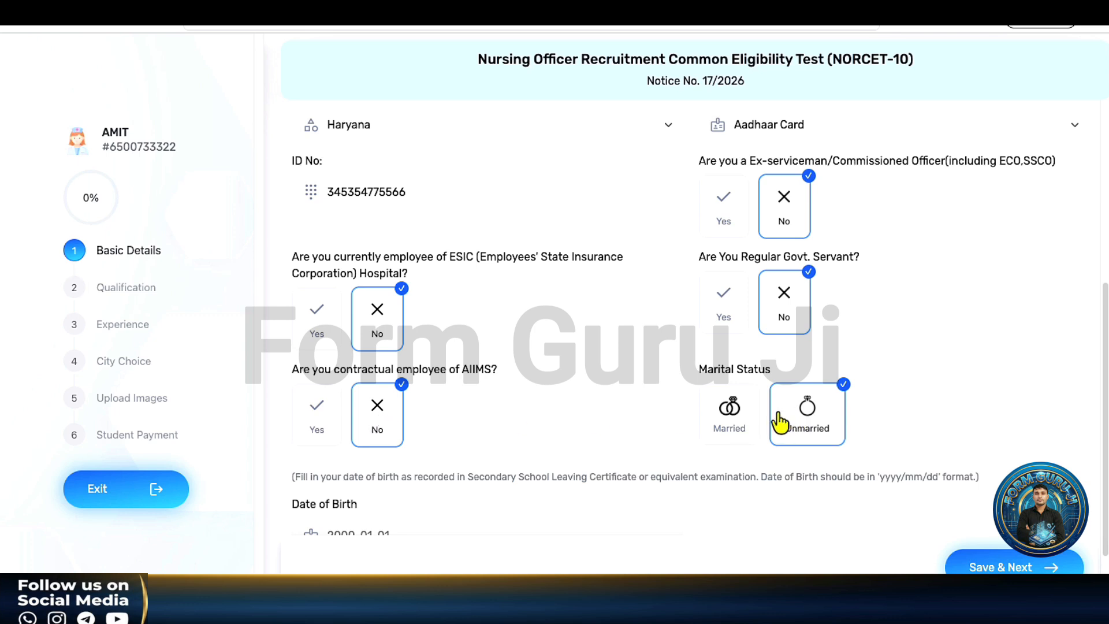
scroll(408, 433, down, 2)
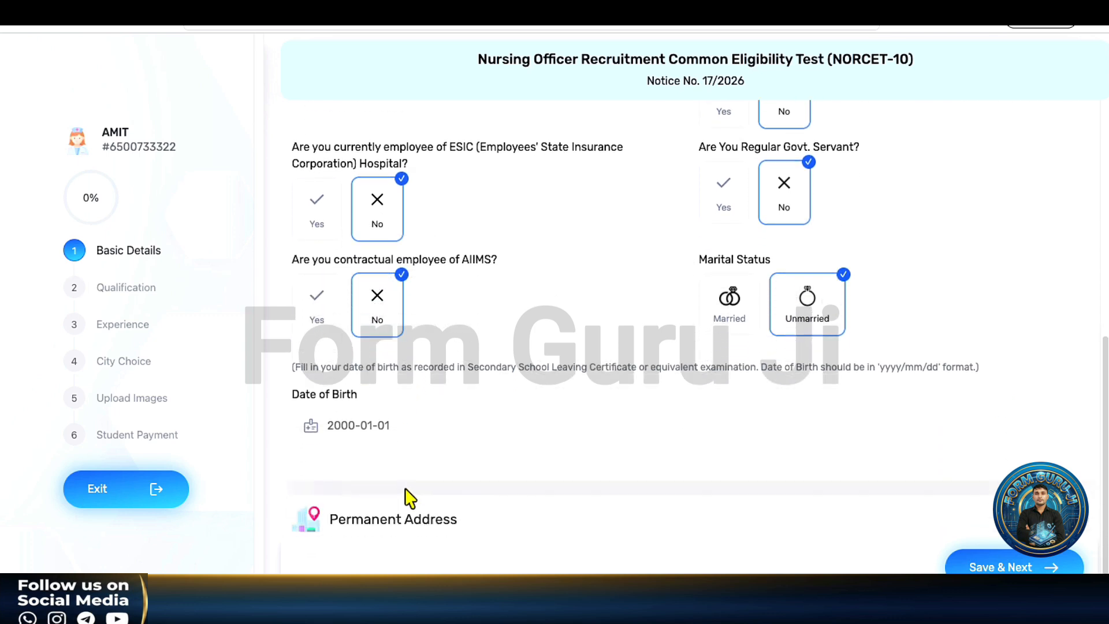
scroll(408, 460, down, 2)
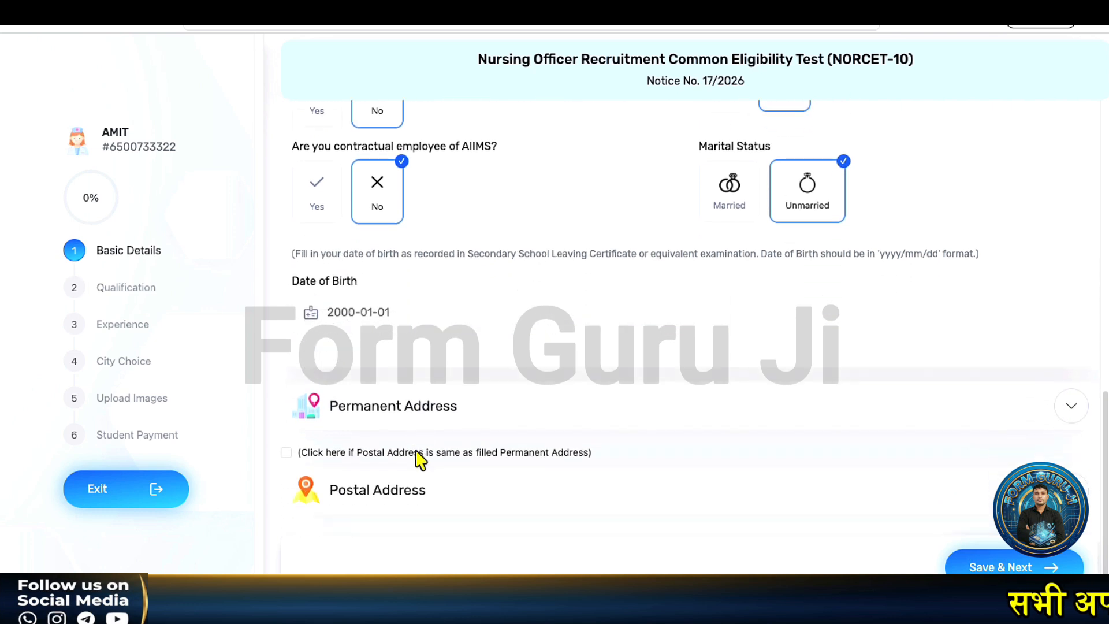
- Check the permanent address, mark the postal address as the same, and save the basic details to continue to Qualification
click(495, 411)
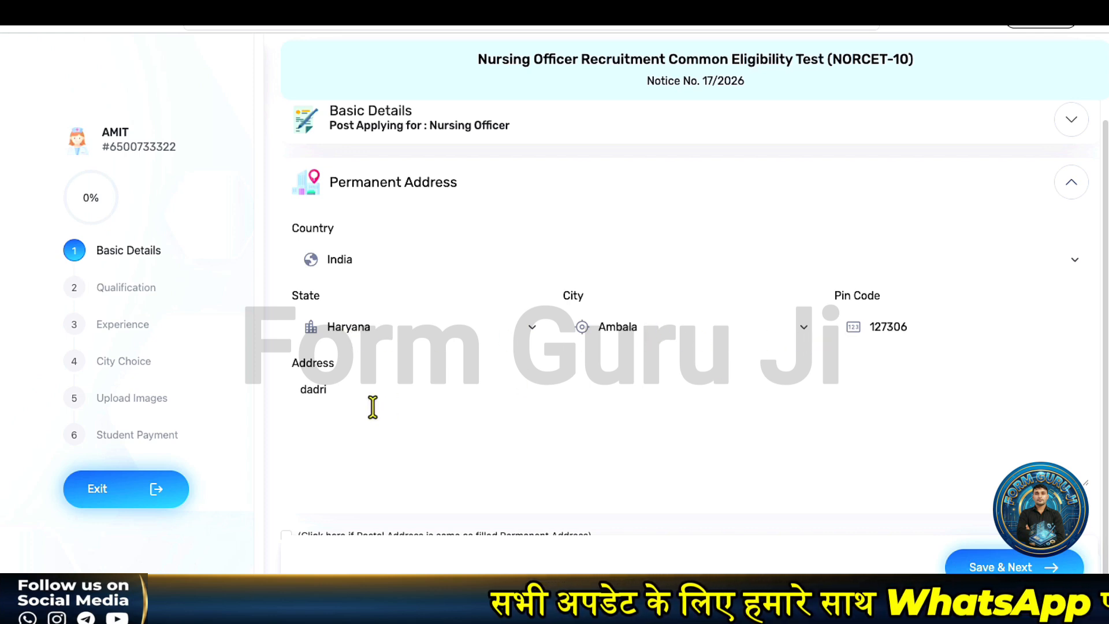
scroll(372, 402, down, 3)
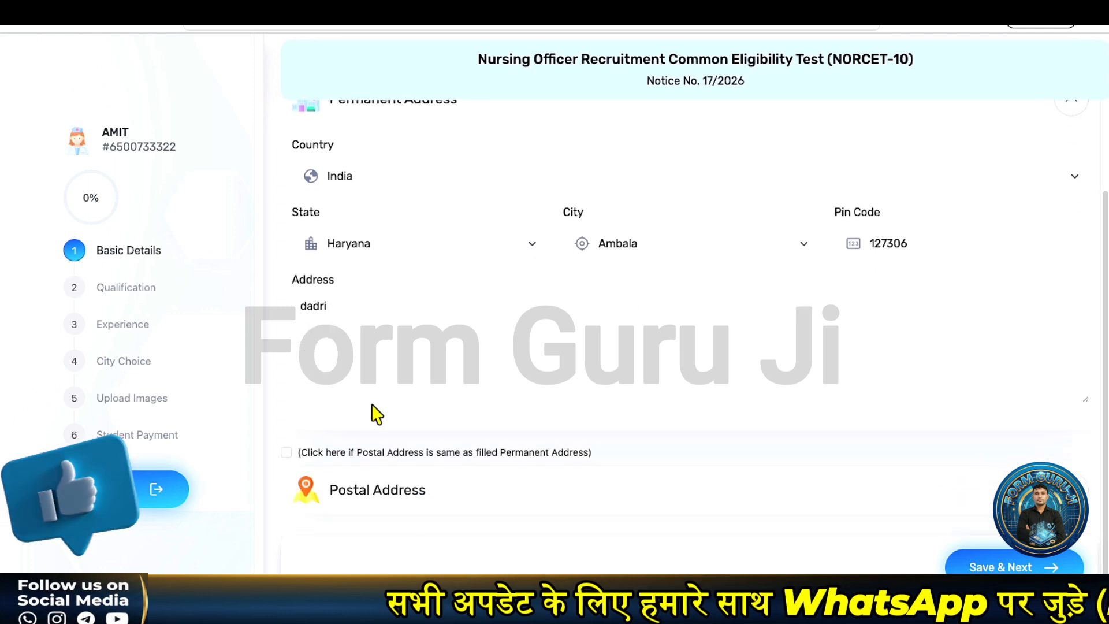
click(286, 453)
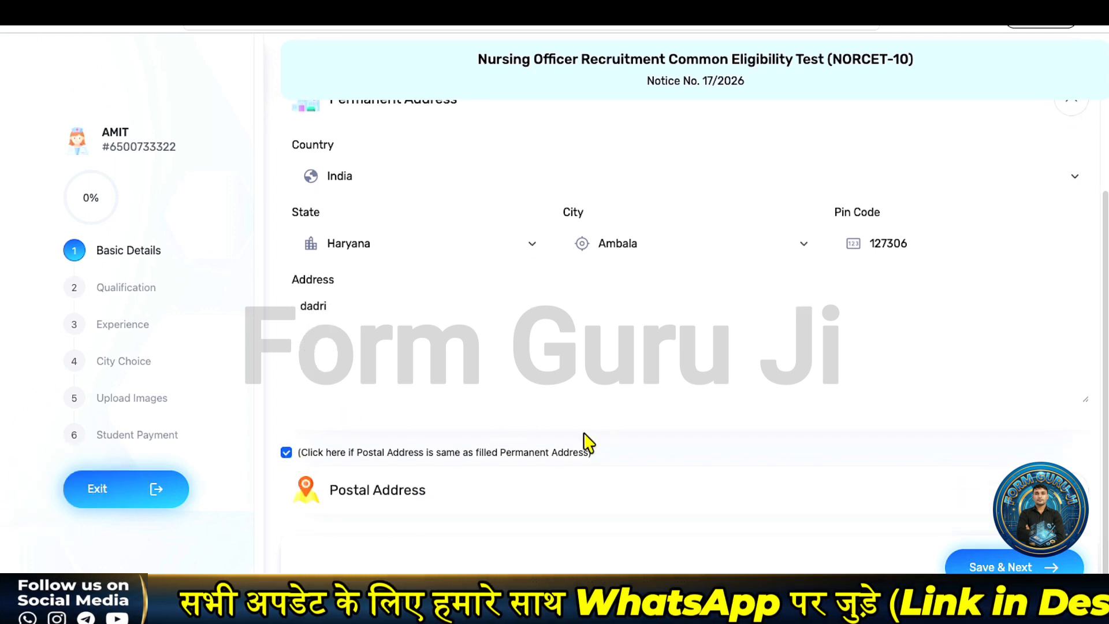
click(396, 497)
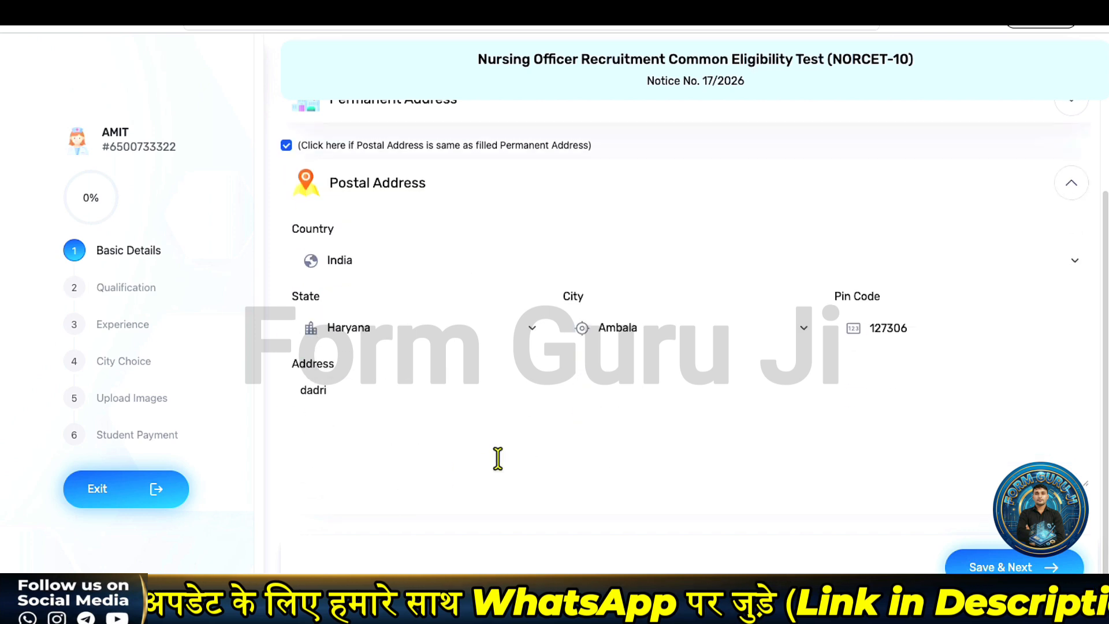
click(1008, 563)
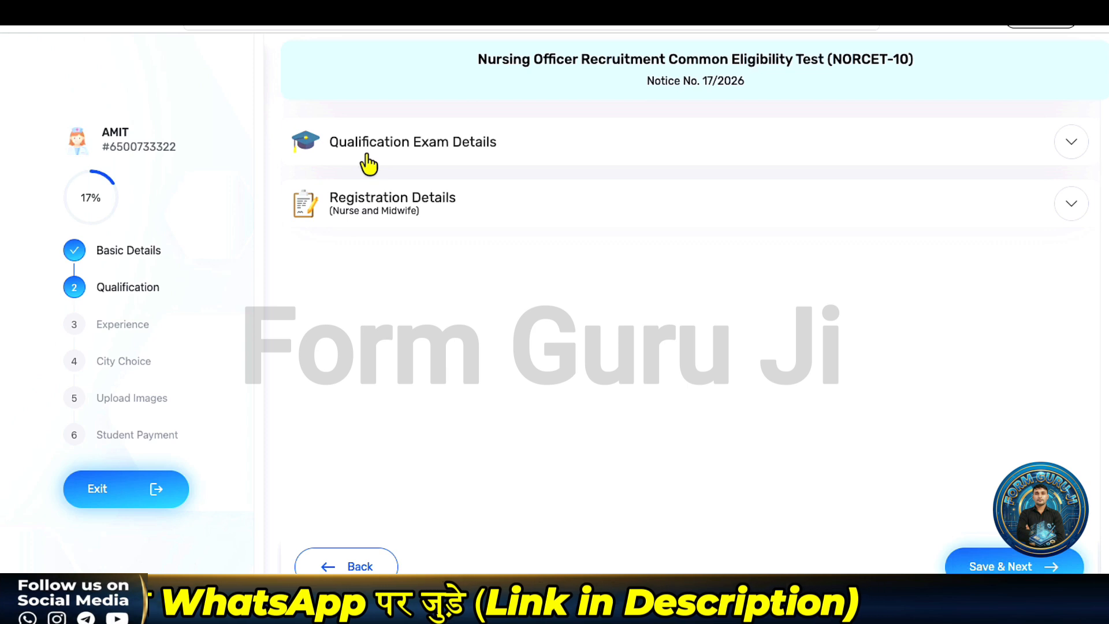
- Fill in the qualification exam details with B.Sc. (Hons) Nursing / B.Sc. Nursing, institute and university abc, and passing date 2024-02-06
click(372, 156)
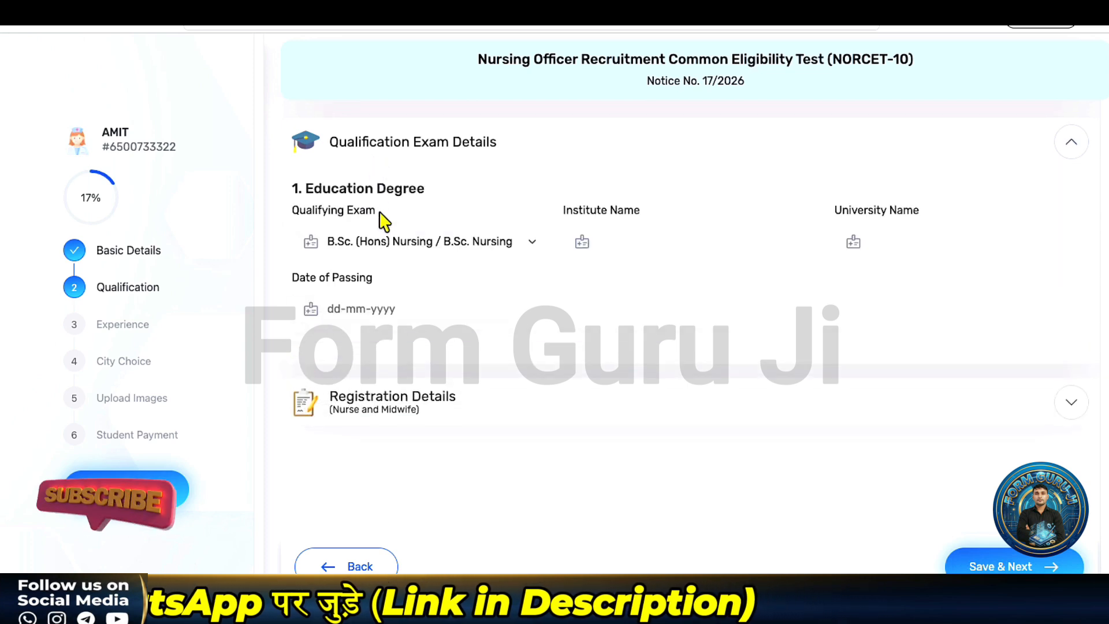
click(383, 248)
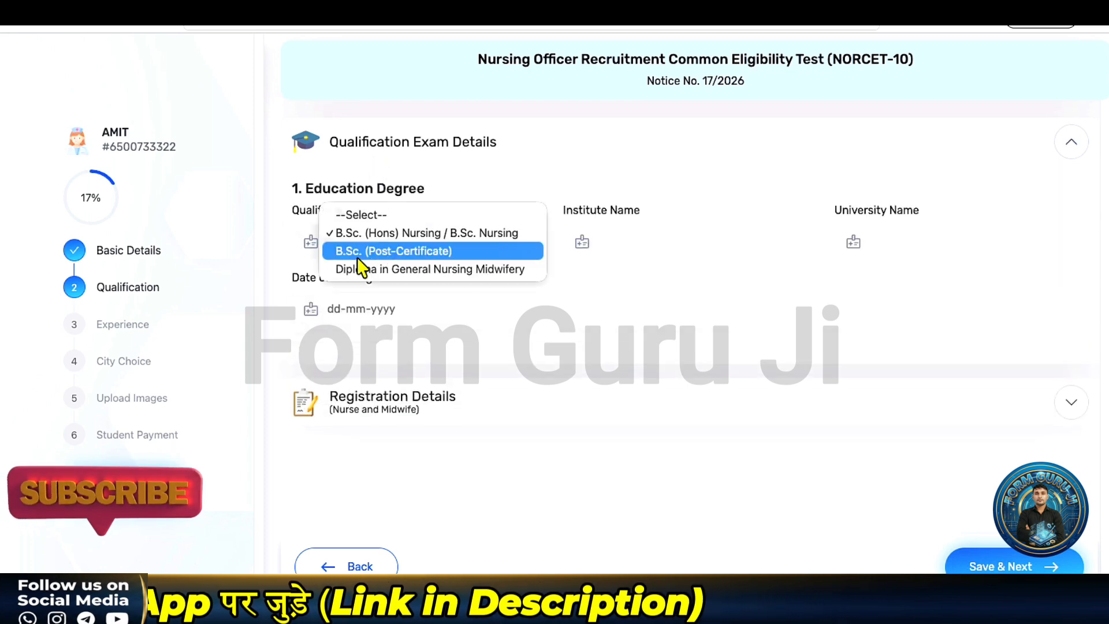
click(431, 237)
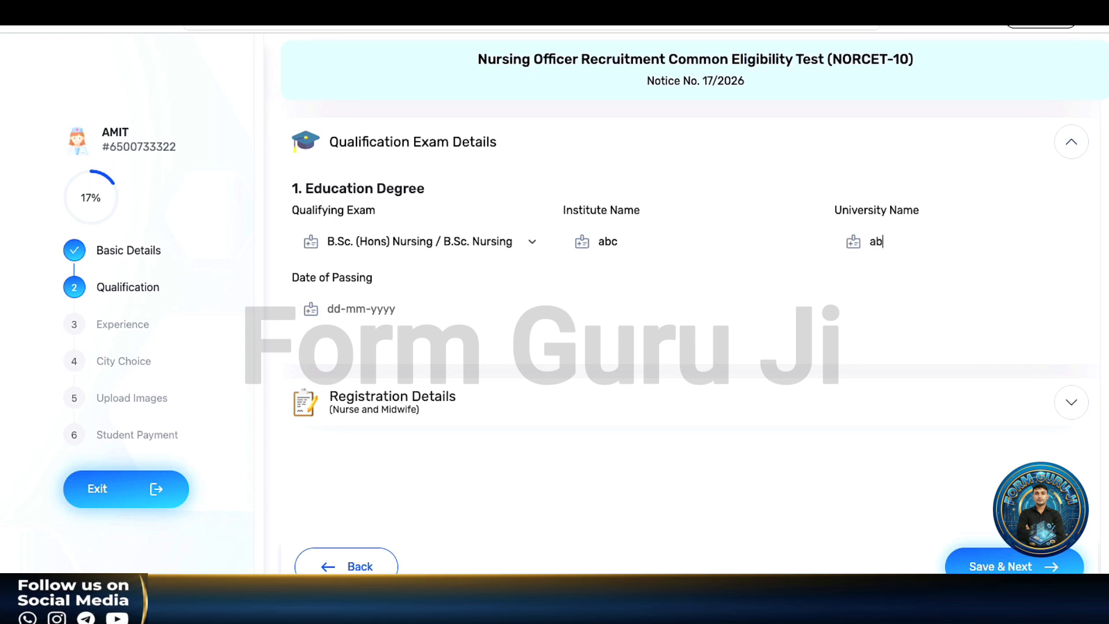
click(338, 308)
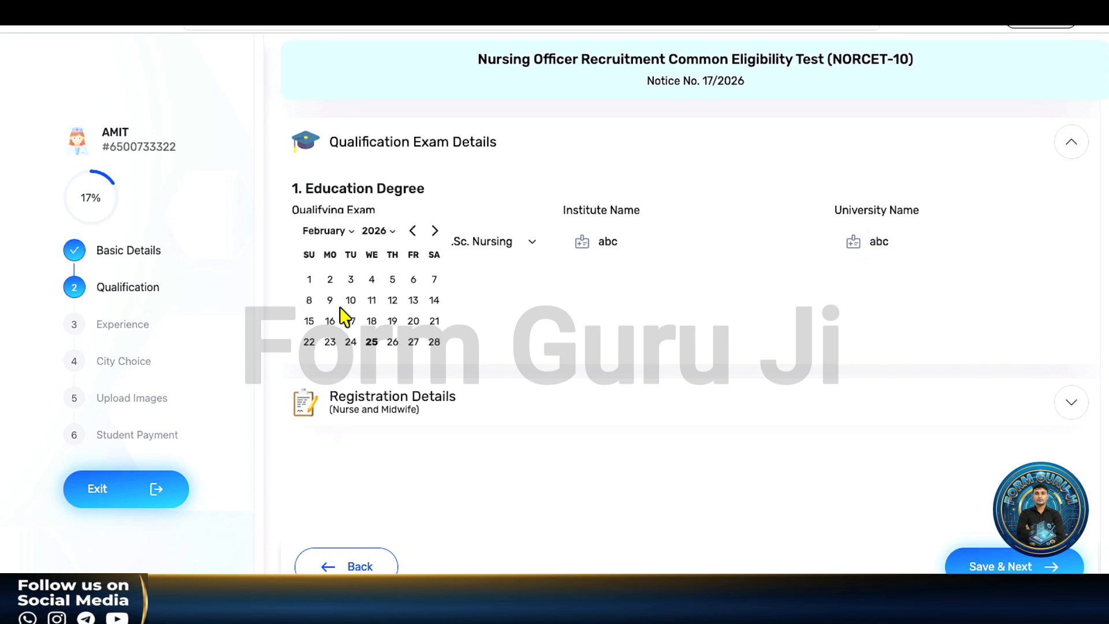
click(385, 232)
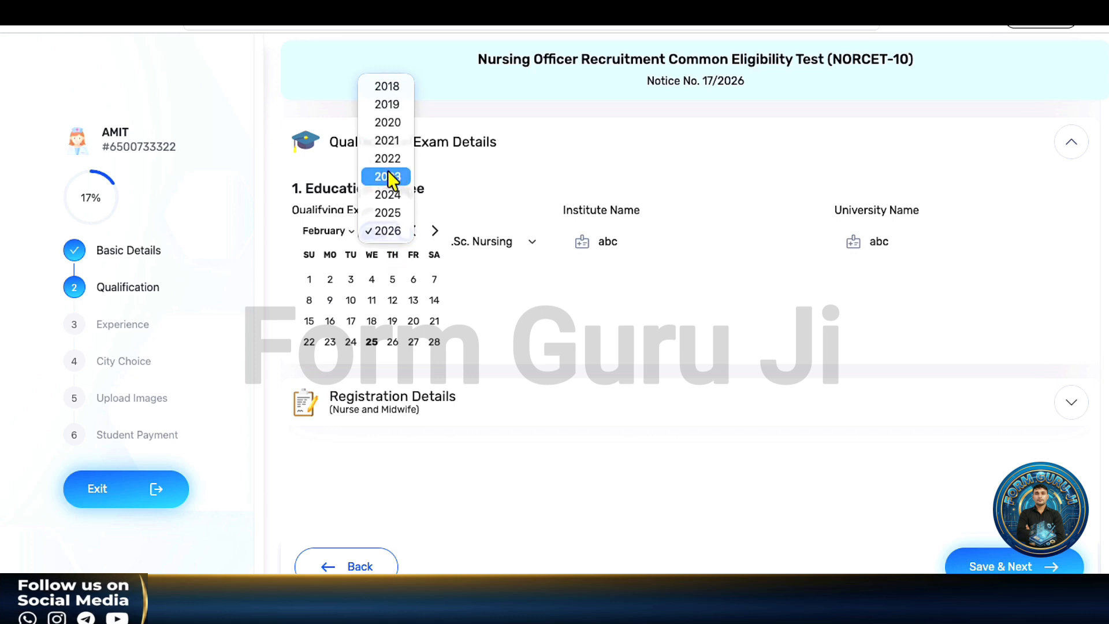
click(389, 197)
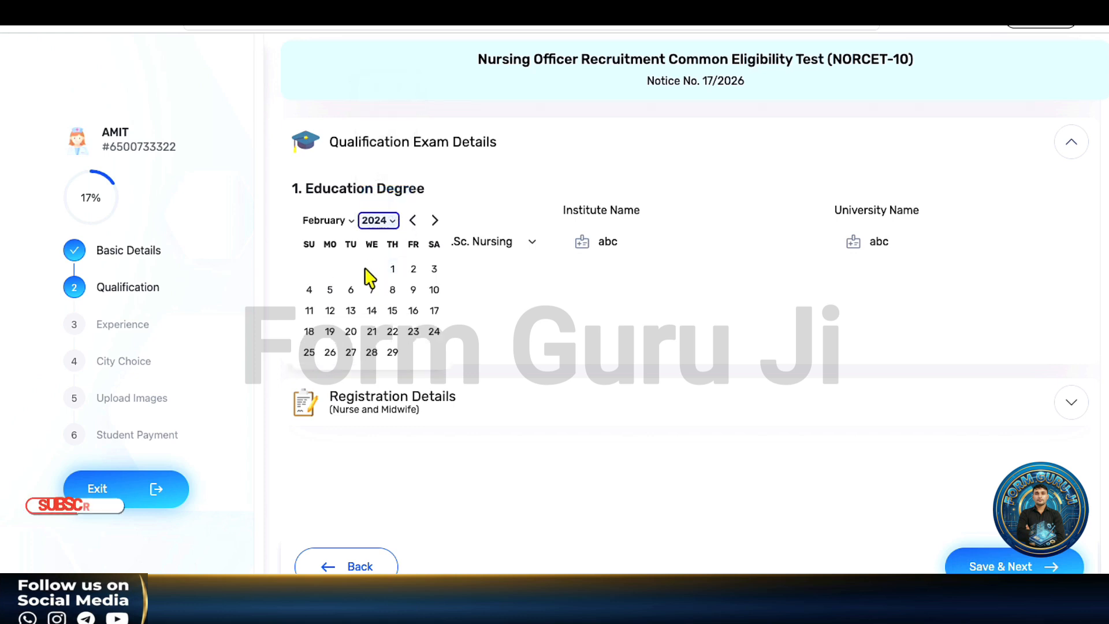
click(358, 290)
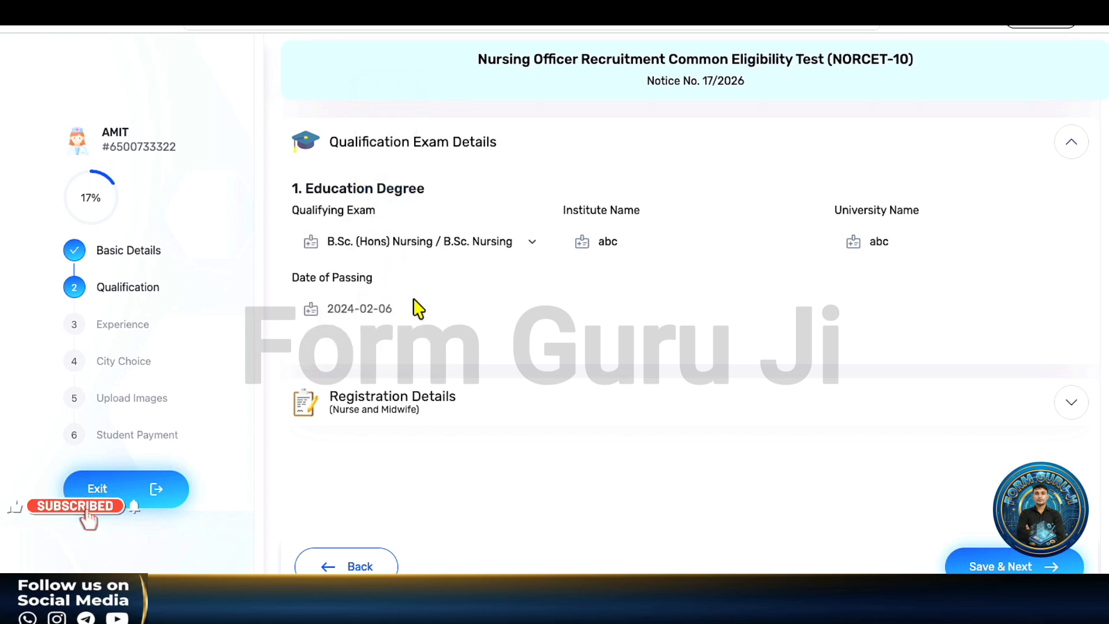
- Open the registration details and set the registration type to Nurse & Midwife
click(376, 411)
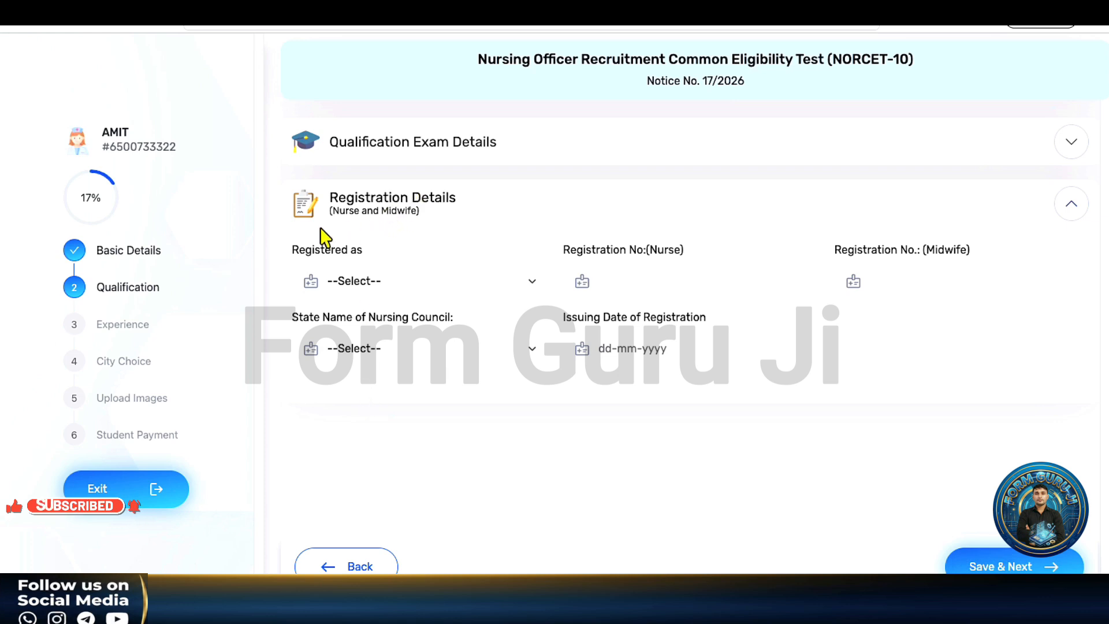
click(381, 286)
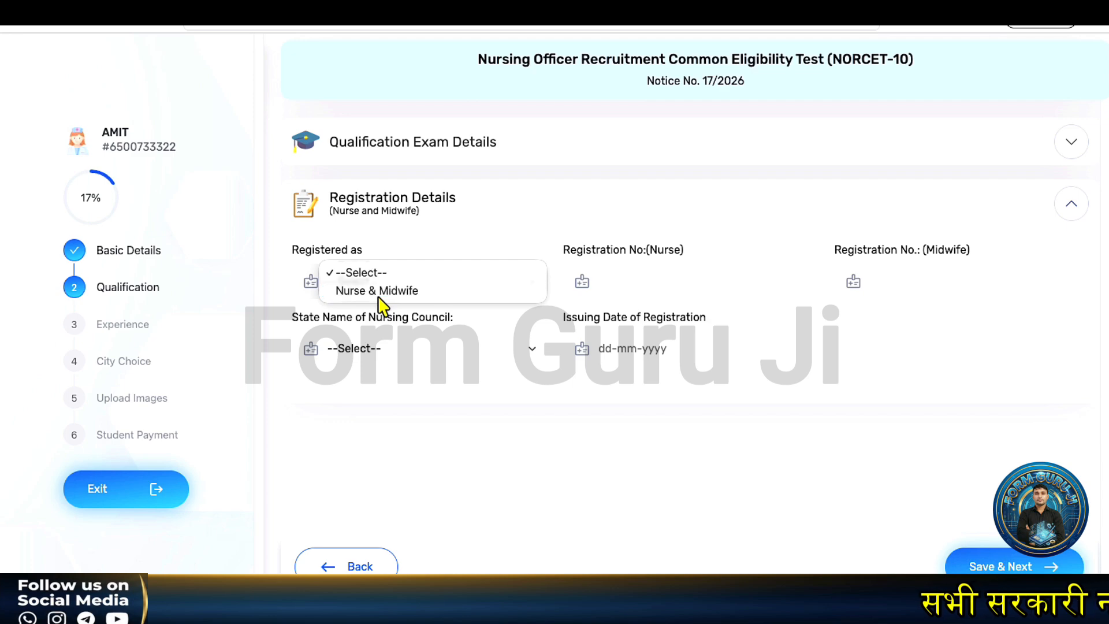
click(456, 295)
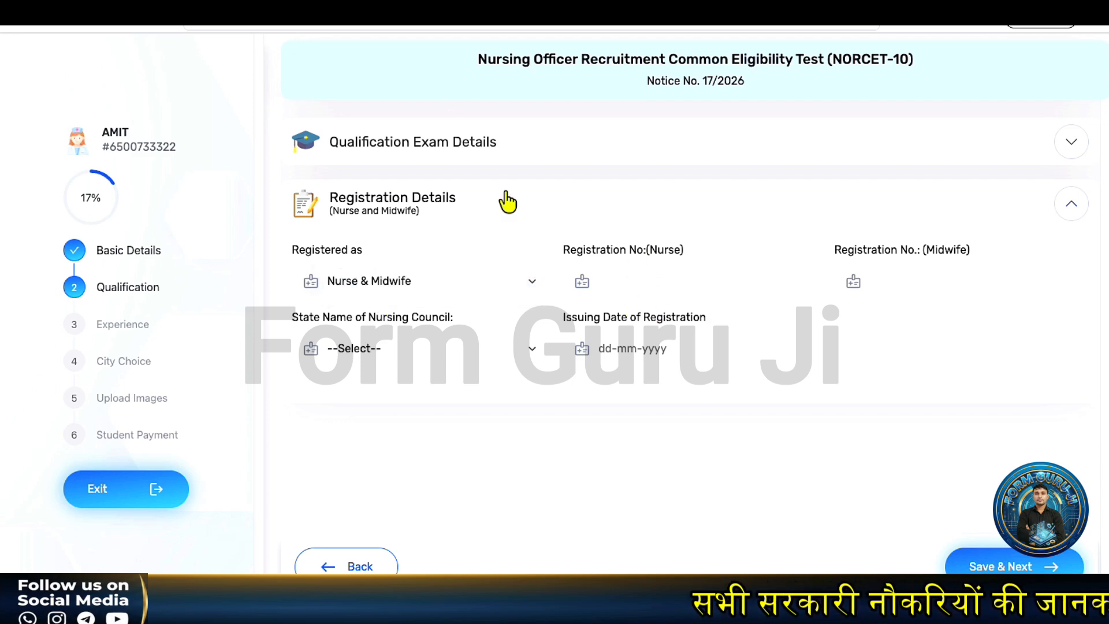
- Examine the essential qualification criteria in the NORCET-10 advertisement PDF
click(353, 12)
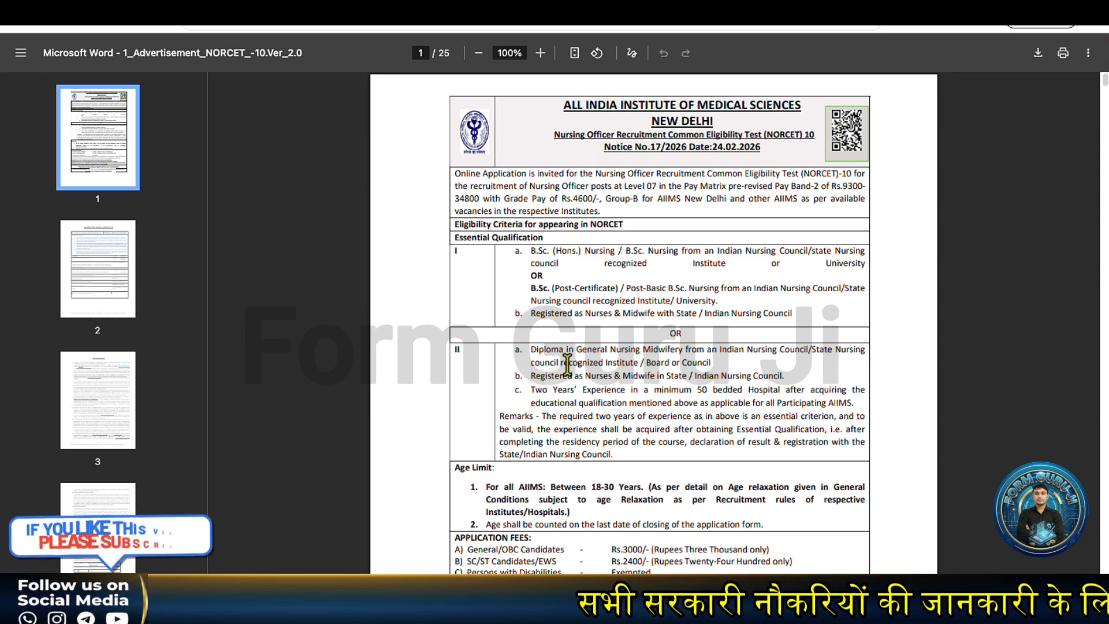
ctrl+scroll(577, 368, up, 4)
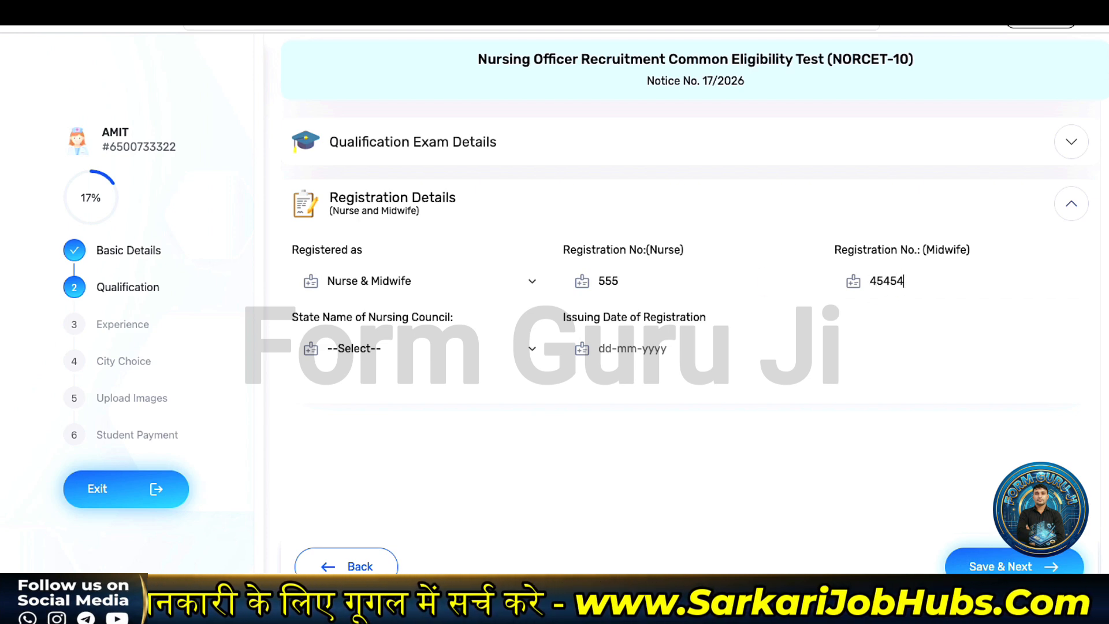
- Complete the registration details with the nurse and midwife registration numbers, nursing council state Haryana and issuing date 2026-01-13, and save them
click(414, 346)
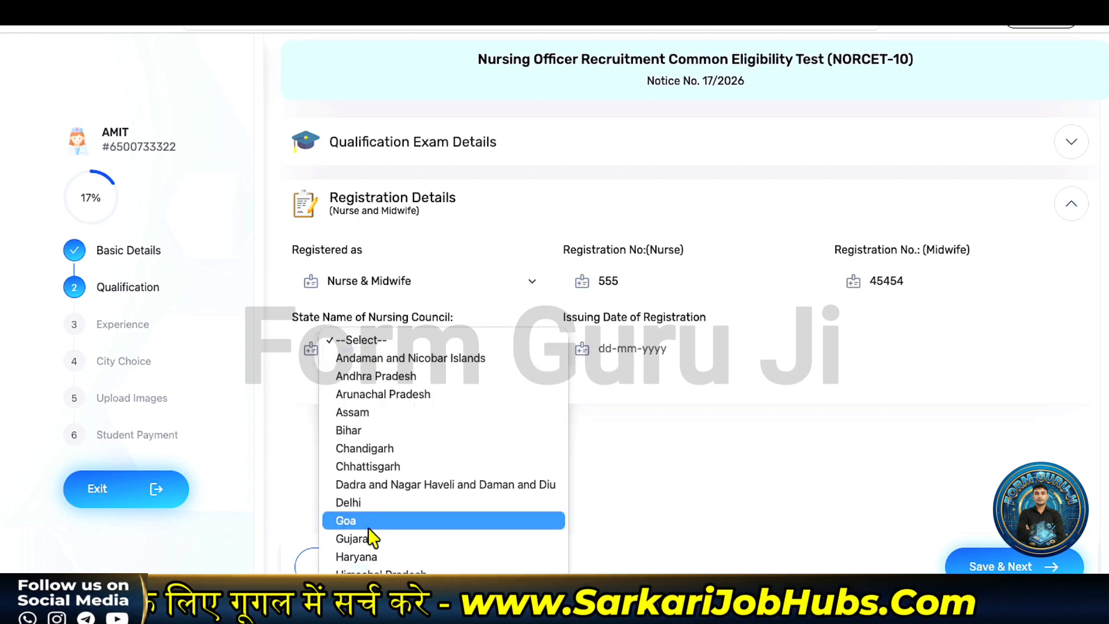
click(356, 556)
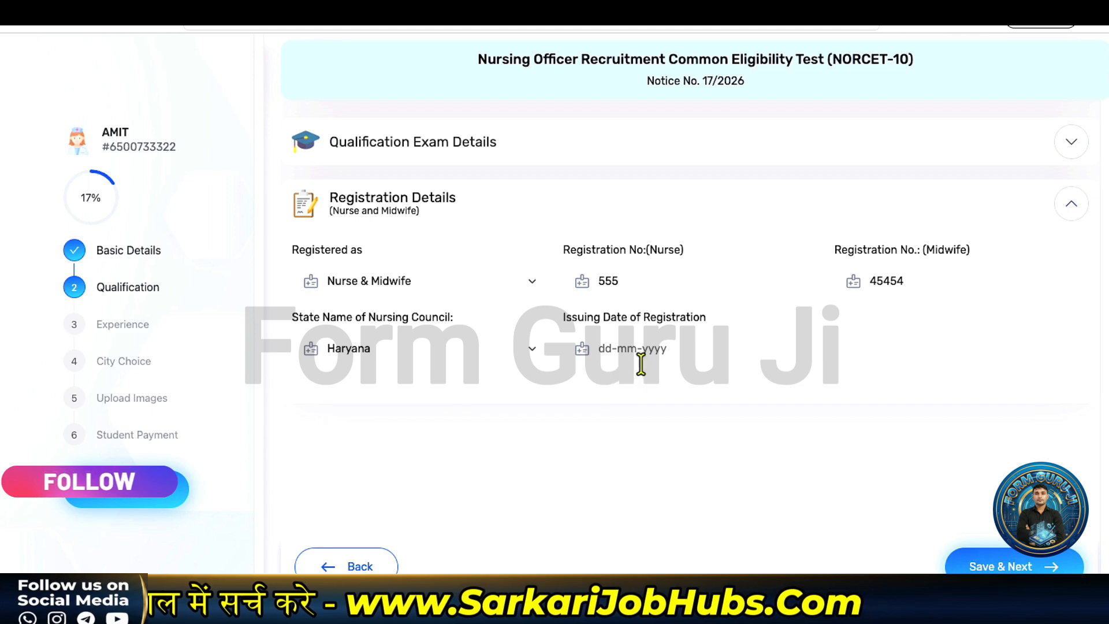
click(596, 349)
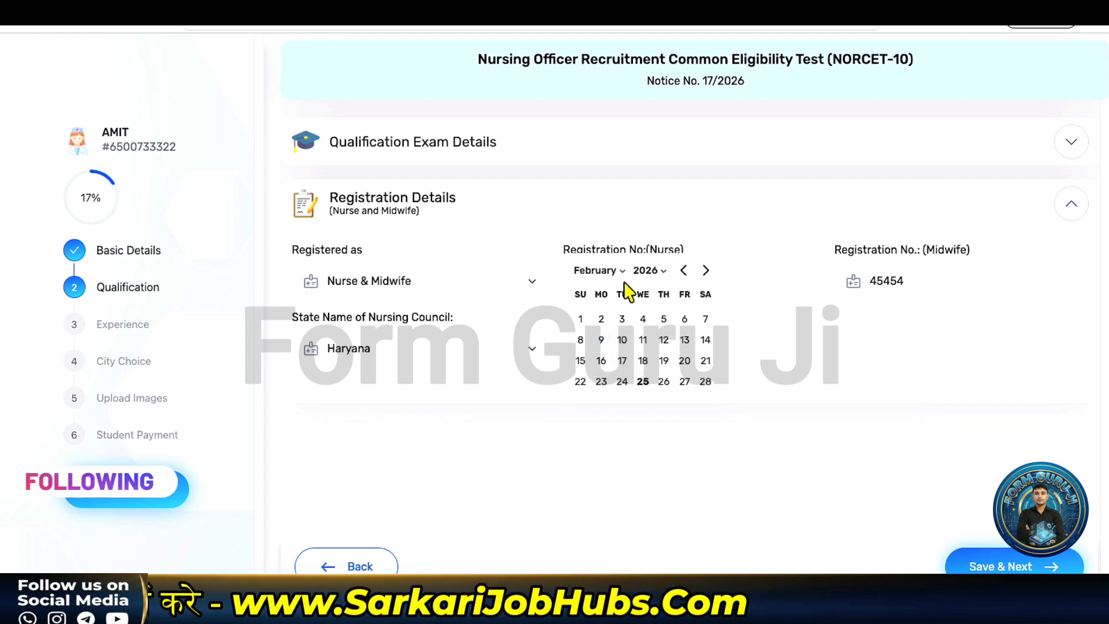
click(683, 270)
click(624, 354)
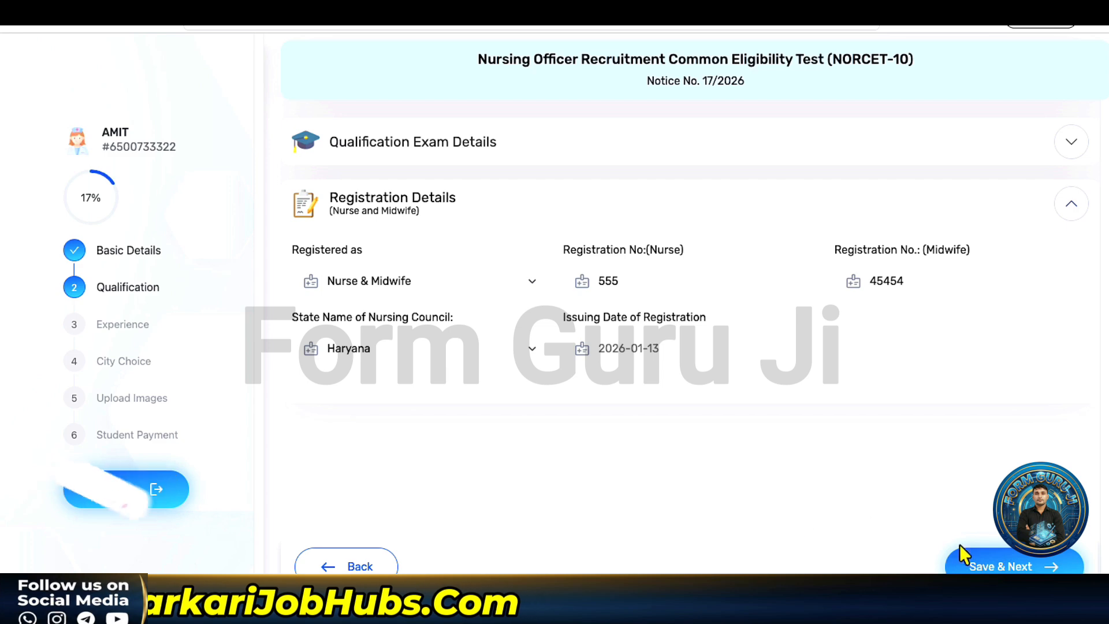
click(1021, 569)
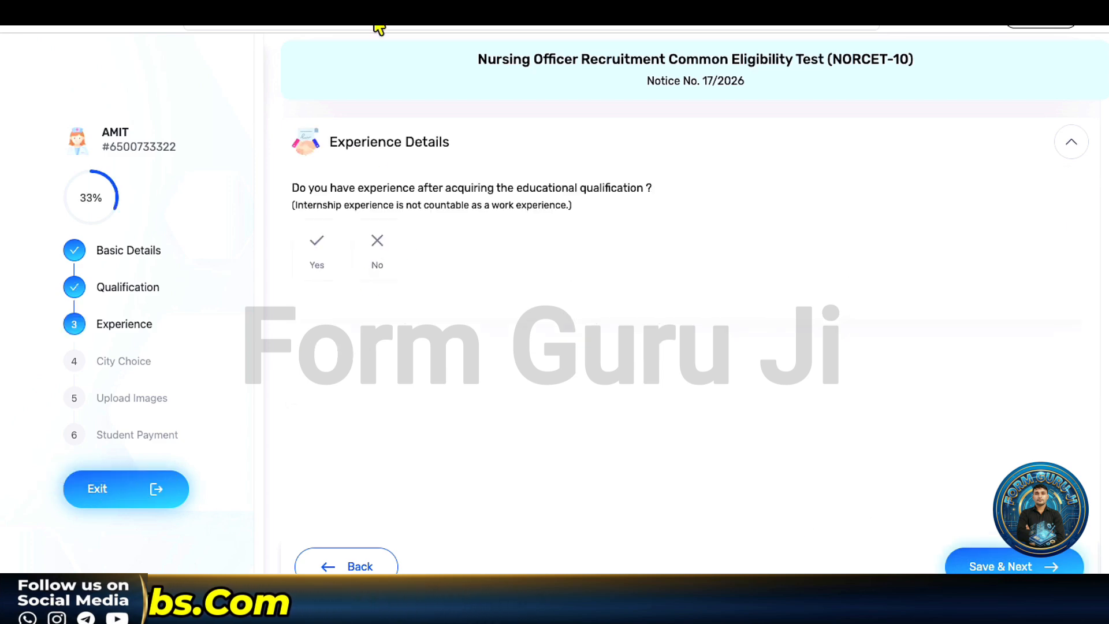
- Check the work experience requirement under the essential qualifications in the NORCET-10 advertisement PDF
click(370, 7)
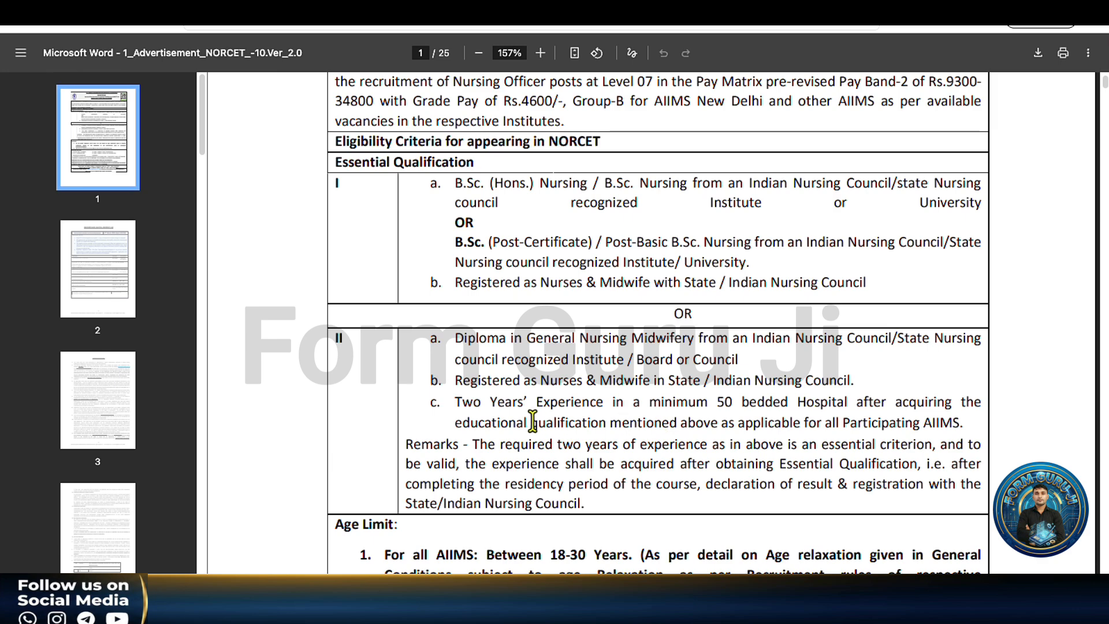
drag(584, 410, 334, 158)
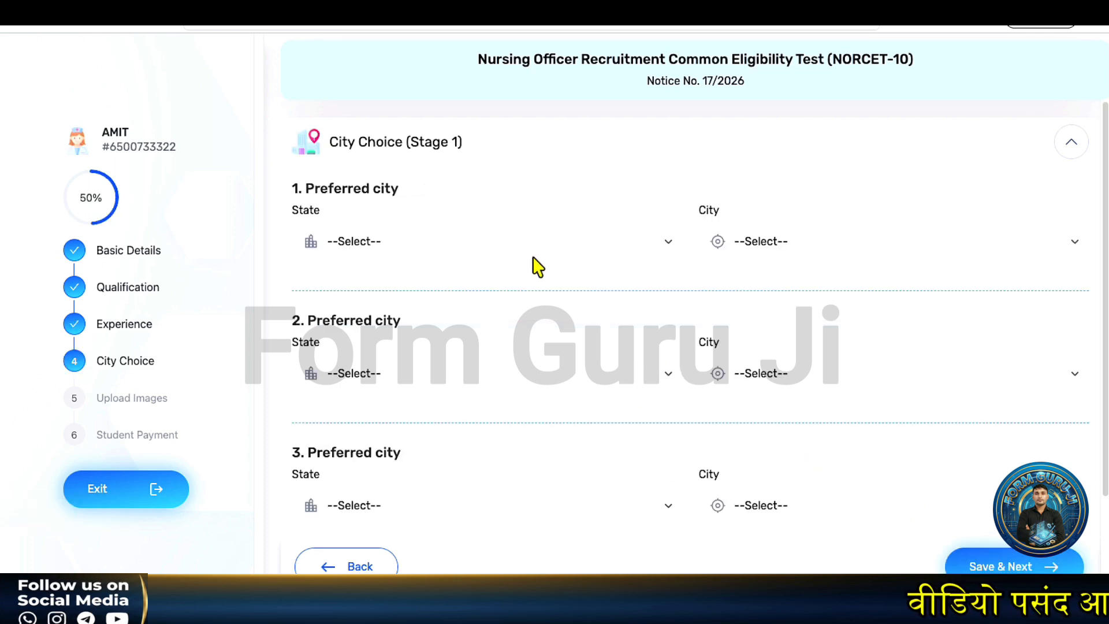
- Set the first Stage 1 preferred city to Ambala, Haryana, and the second to Faridabad, Haryana
click(372, 243)
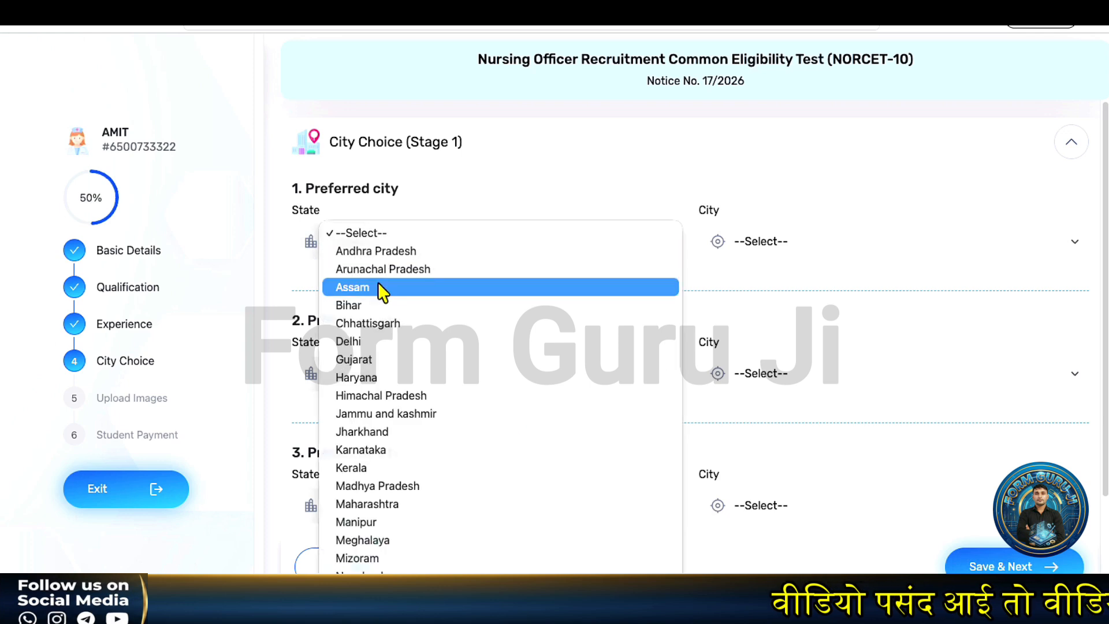
click(379, 378)
click(755, 246)
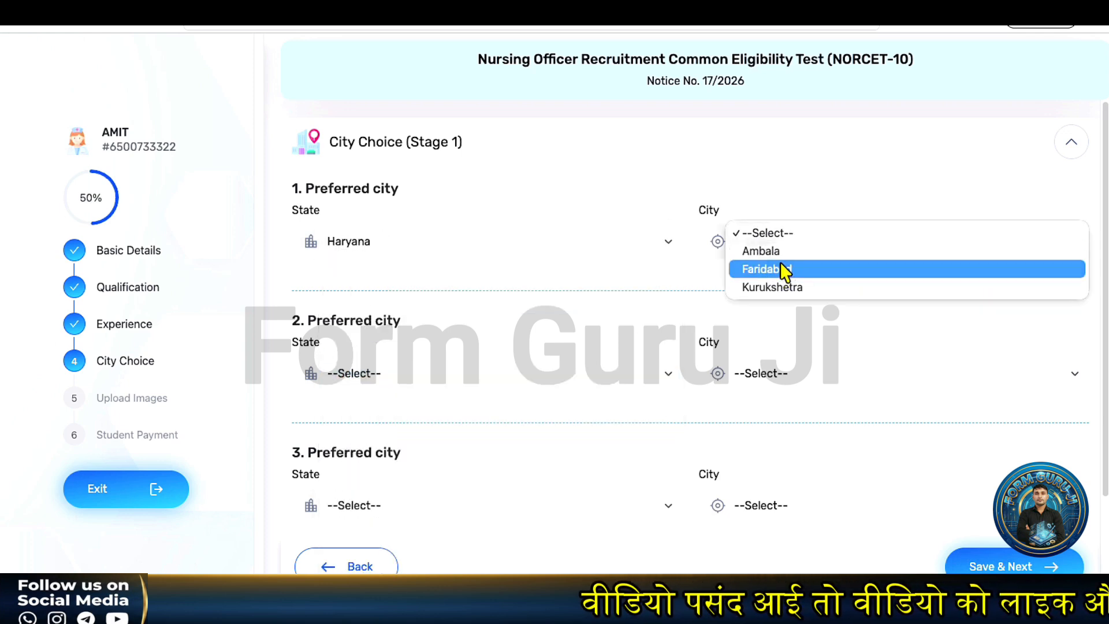
click(762, 251)
scroll(427, 358, down, 2)
click(384, 282)
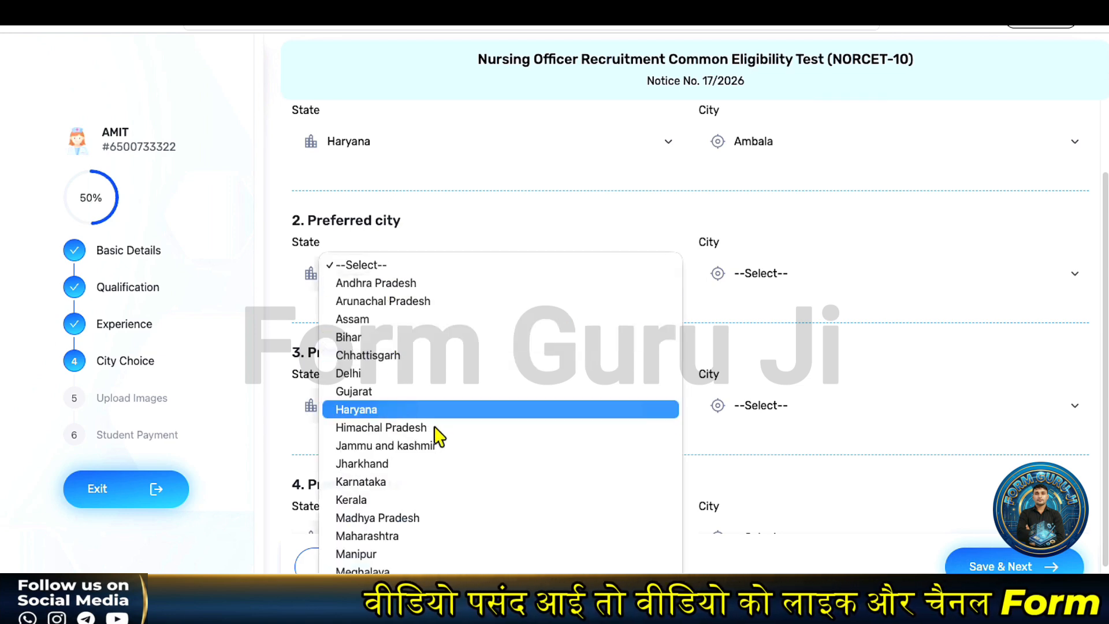
click(390, 407)
click(790, 295)
click(789, 285)
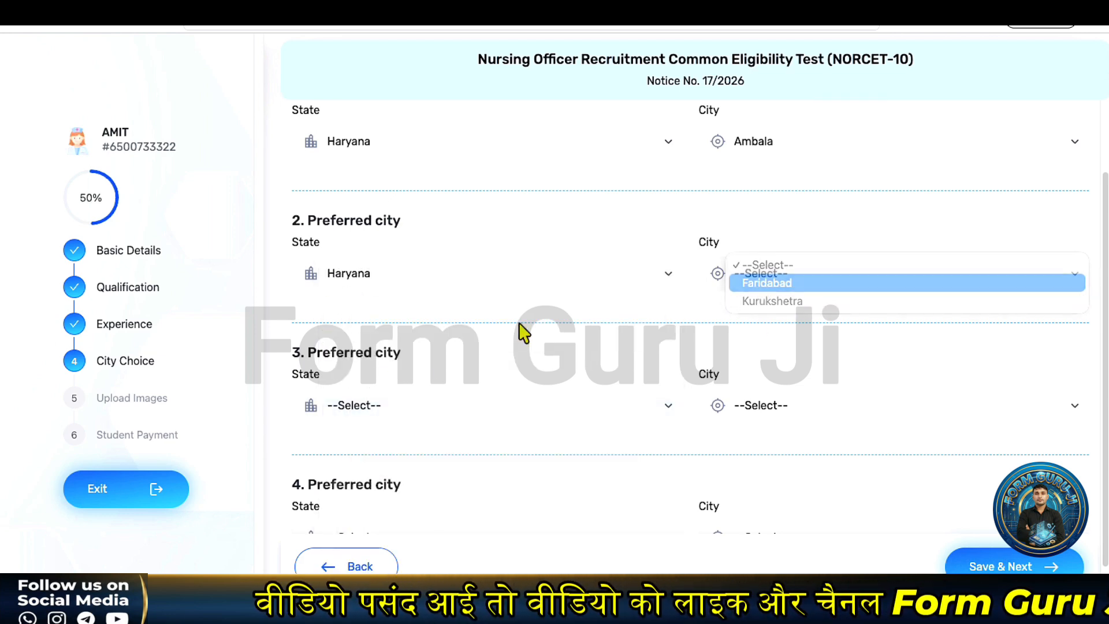
- Set the third Stage 1 preferred city to Kurukshetra, Haryana, and the fourth choice to Any where in India for both state and city
scroll(364, 399, down, 1)
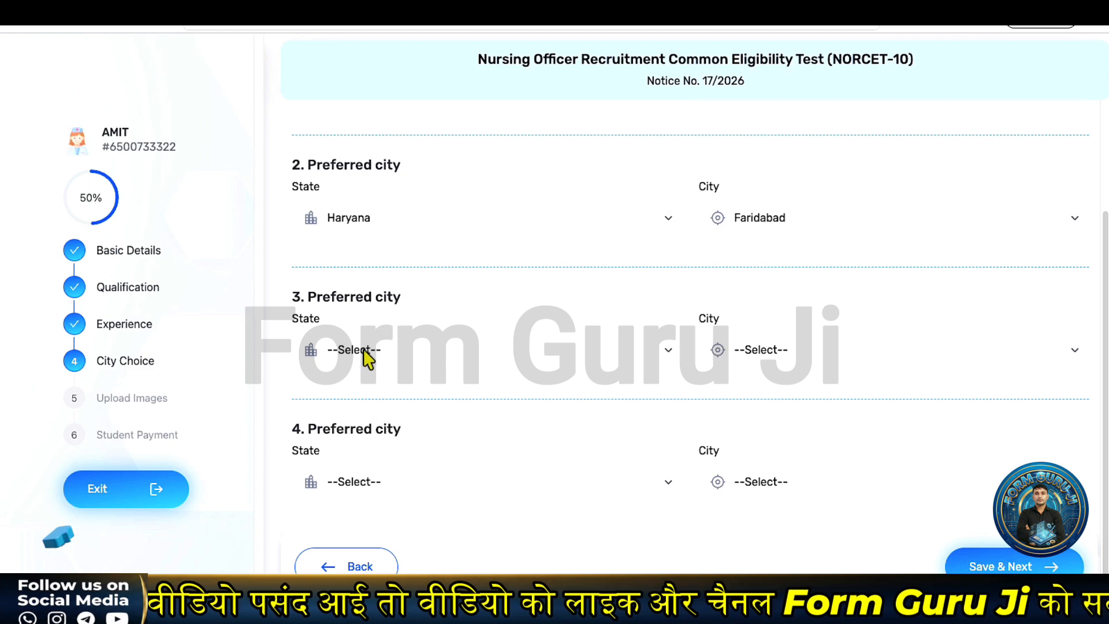
click(366, 351)
click(366, 485)
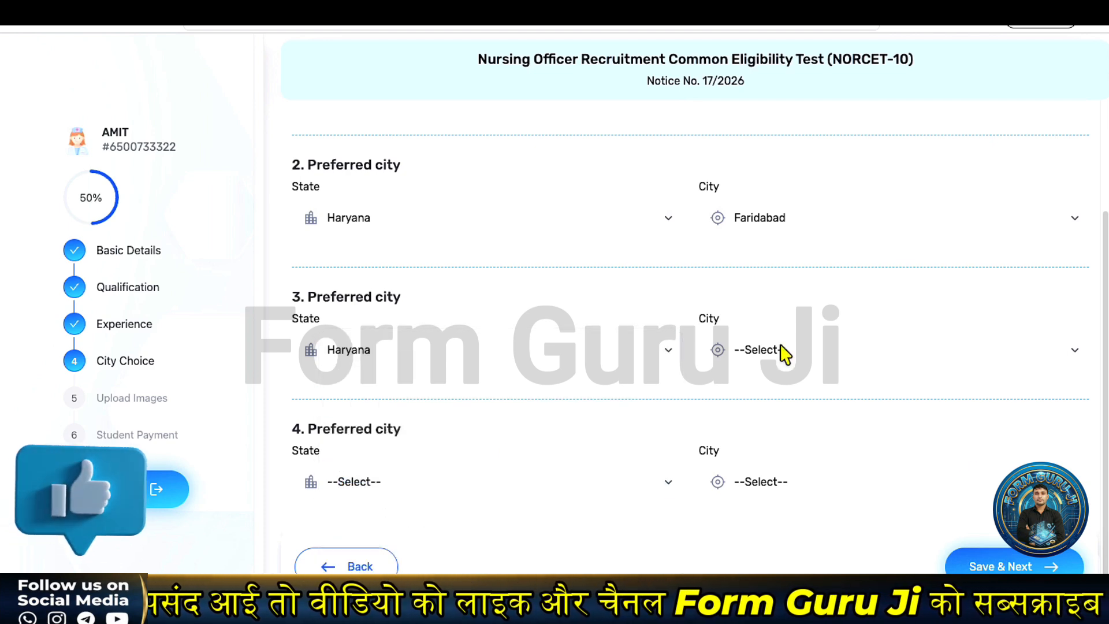
click(782, 352)
click(467, 342)
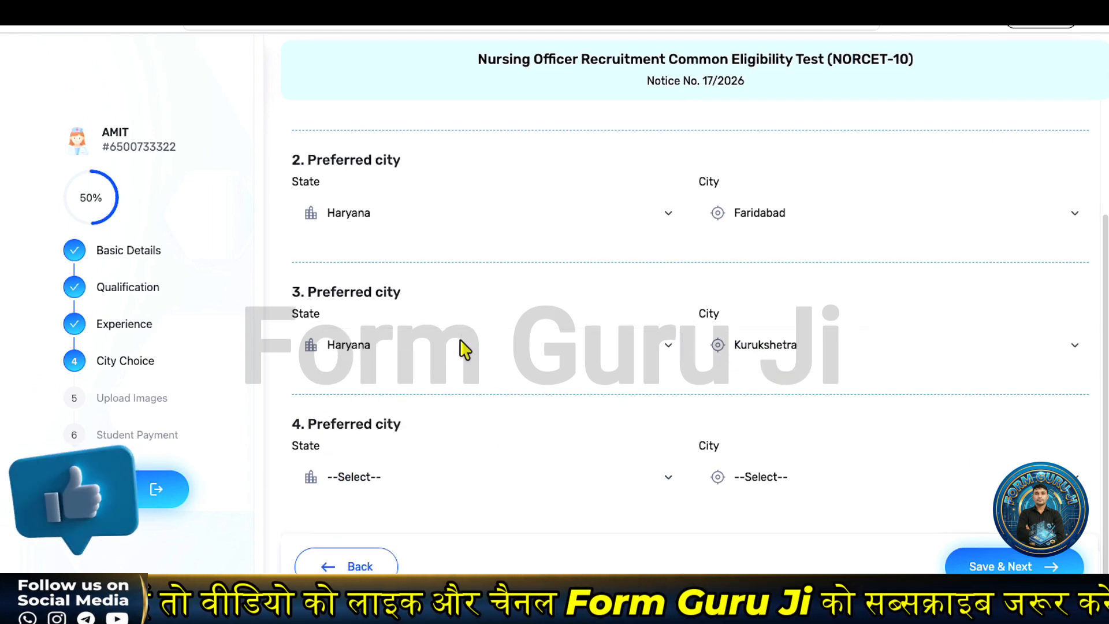
scroll(460, 347, down, 1)
scroll(440, 376, down, 1)
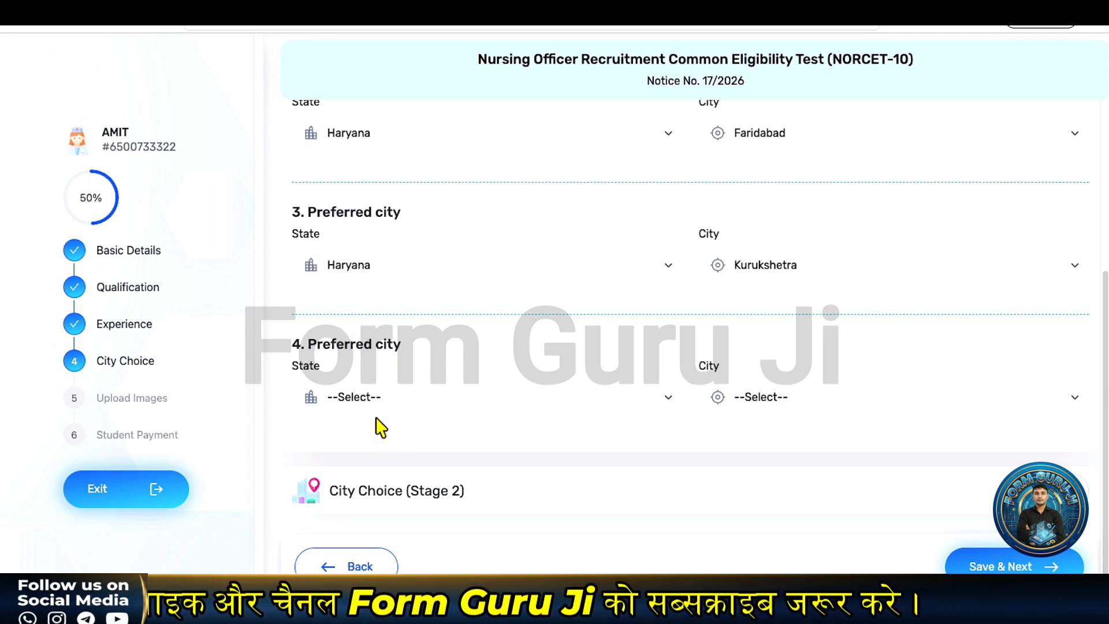
click(370, 397)
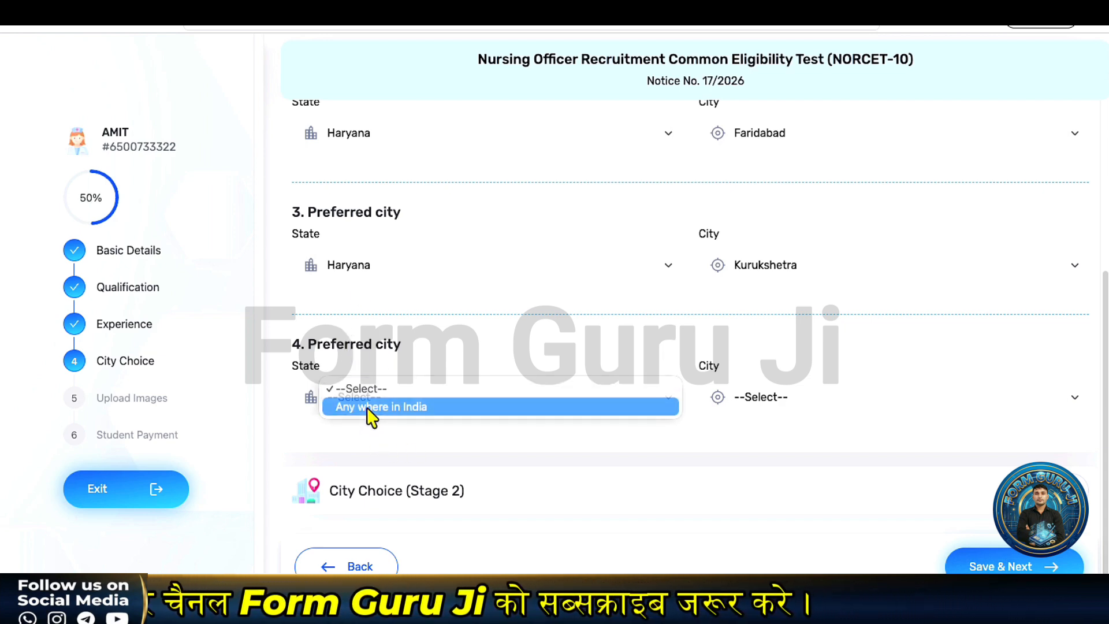
click(370, 411)
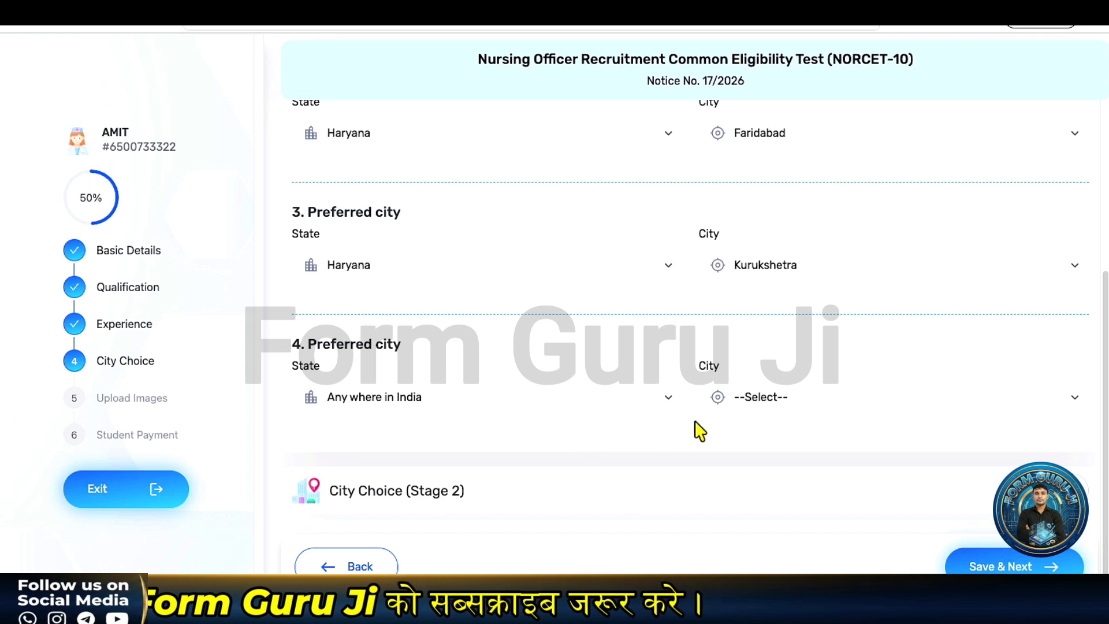
click(759, 399)
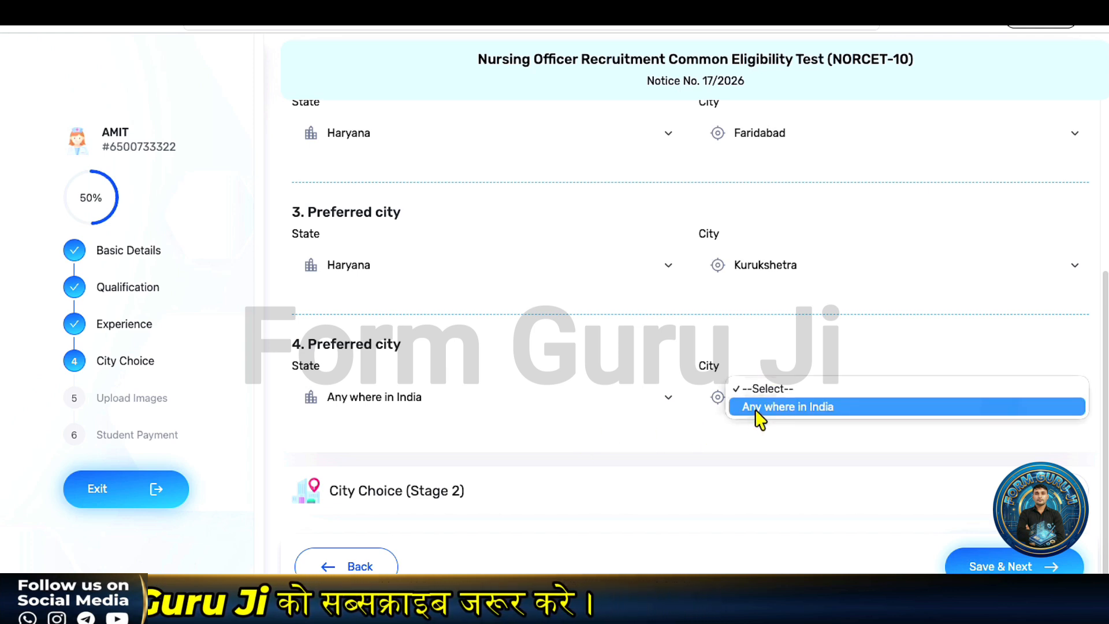
click(756, 408)
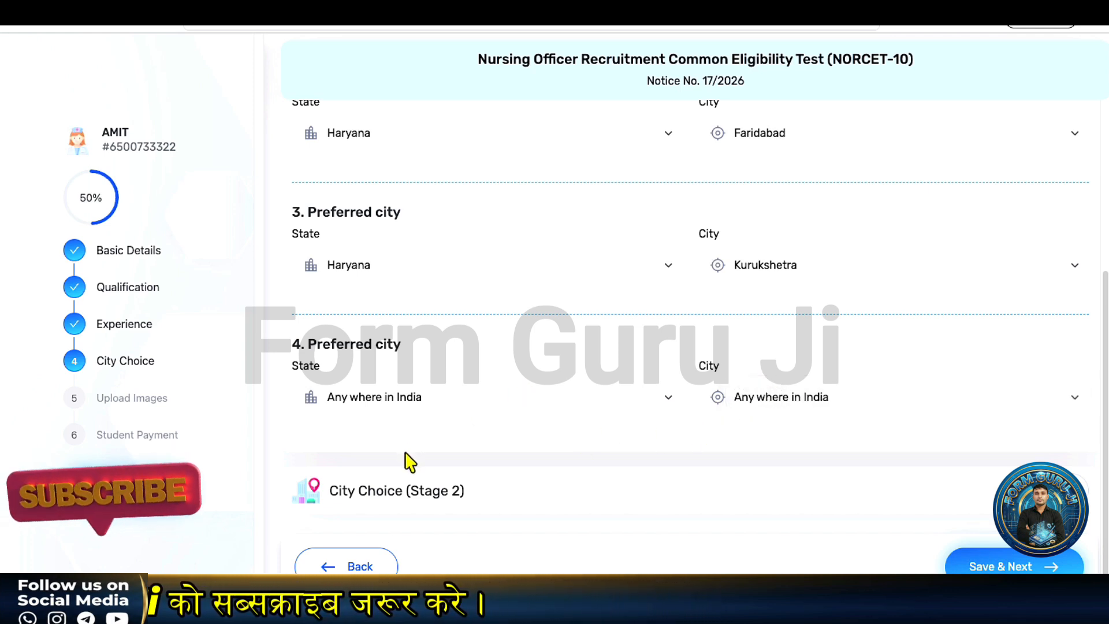
- Set the first Stage 2 preferred city to New Delhi, Delhi, and the second to Mohali, Punjab
click(395, 503)
click(355, 228)
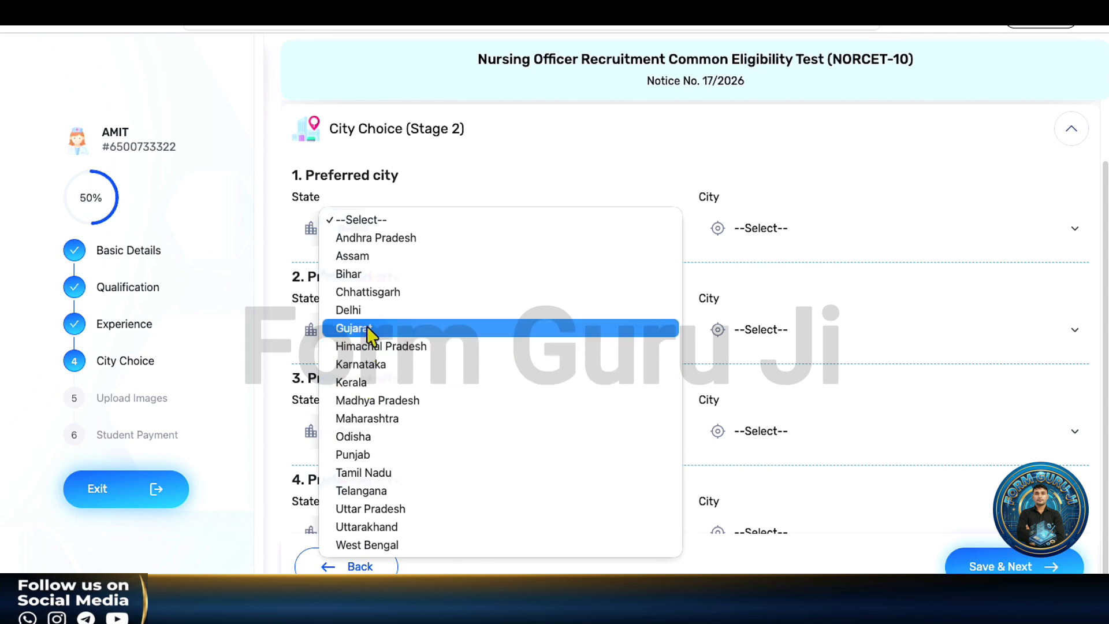
click(578, 310)
click(780, 232)
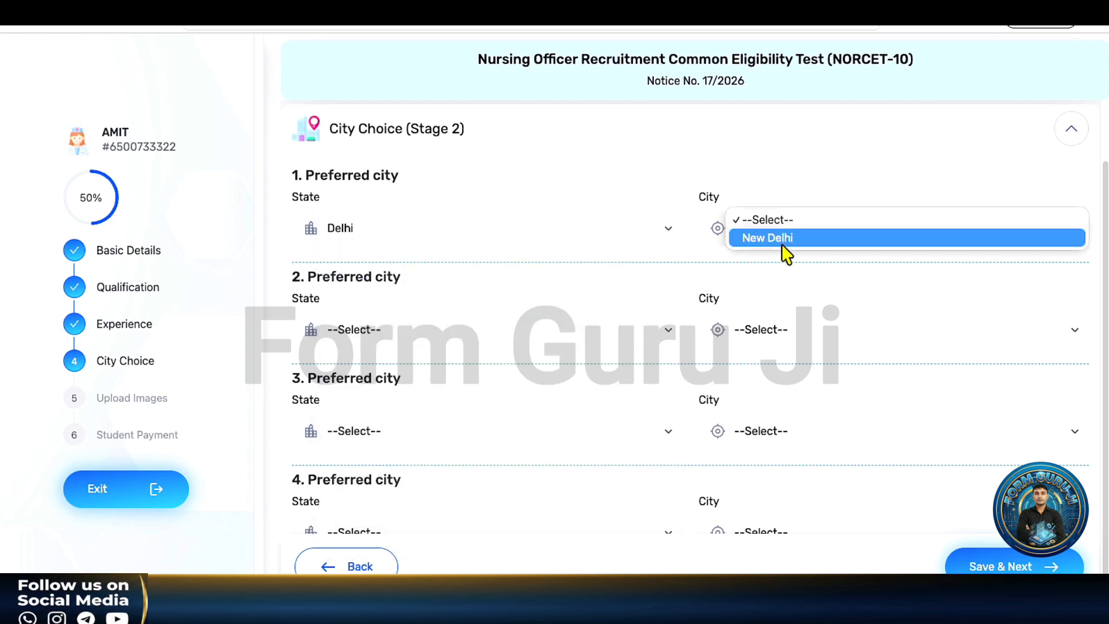
click(346, 335)
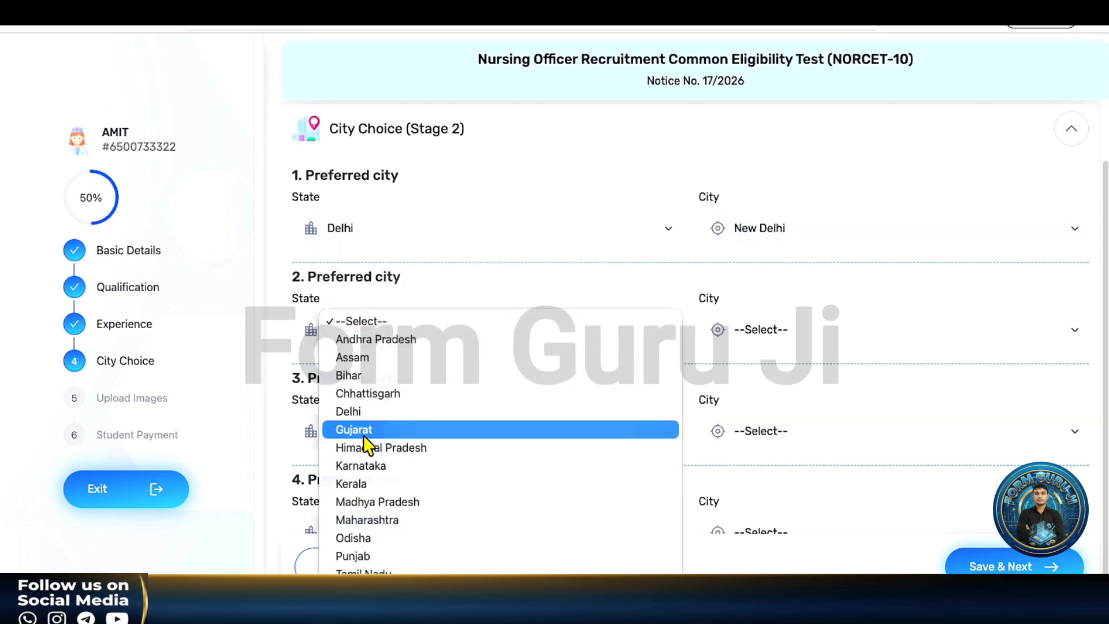
scroll(366, 484, down, 3)
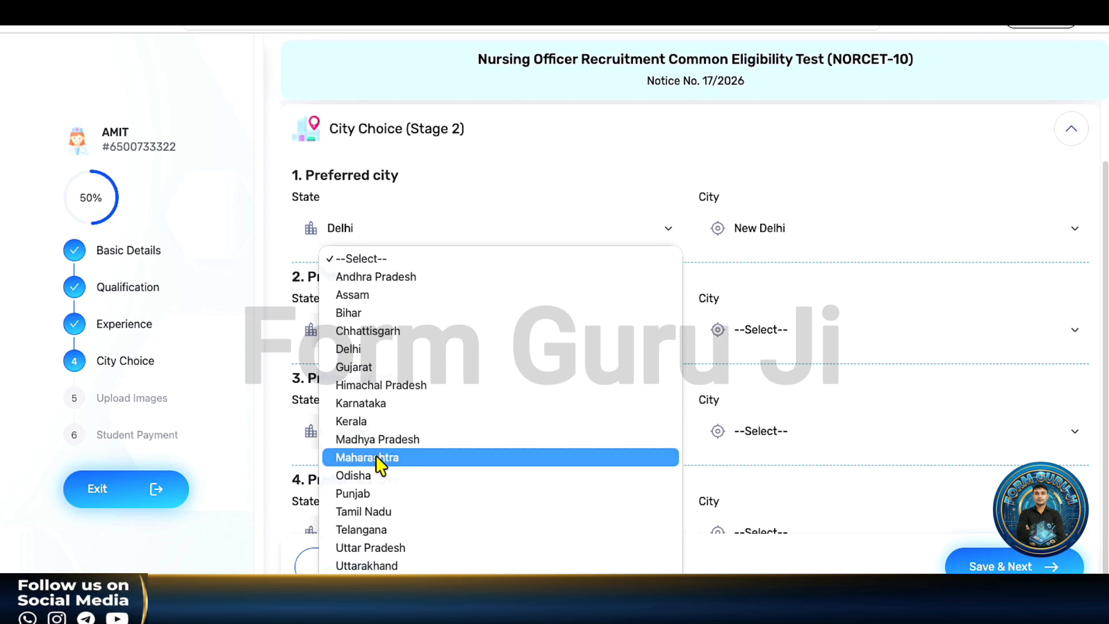
click(365, 494)
click(729, 330)
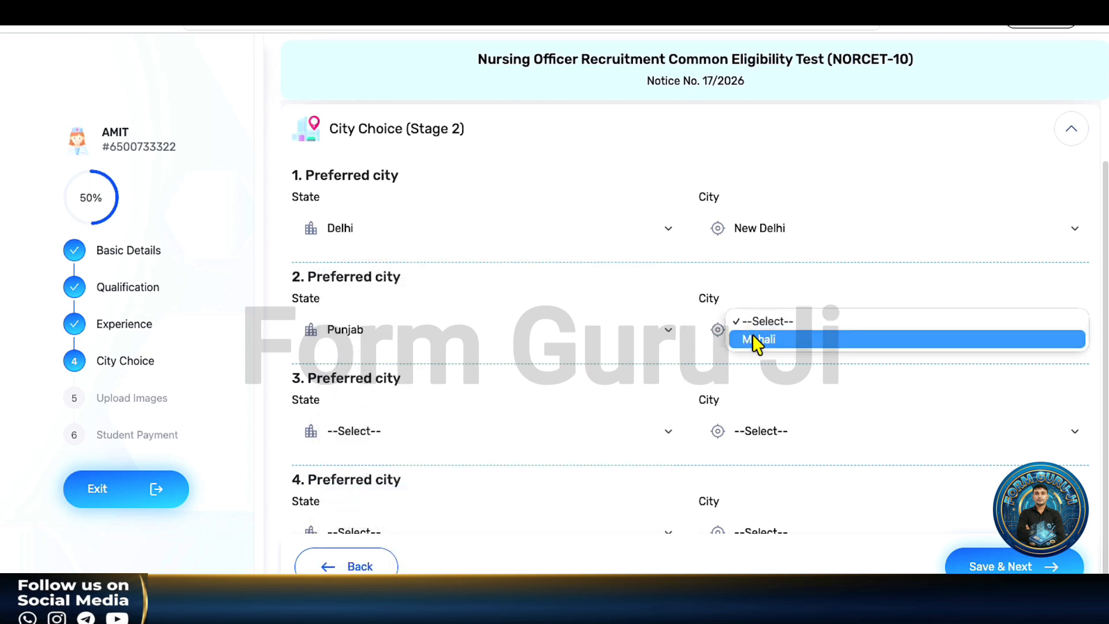
click(768, 340)
- Set the third Stage 2 preferred city to Bengaluru, Karnataka, and the fourth to Any where in India, and save the city choices
scroll(381, 393, down, 1)
click(367, 367)
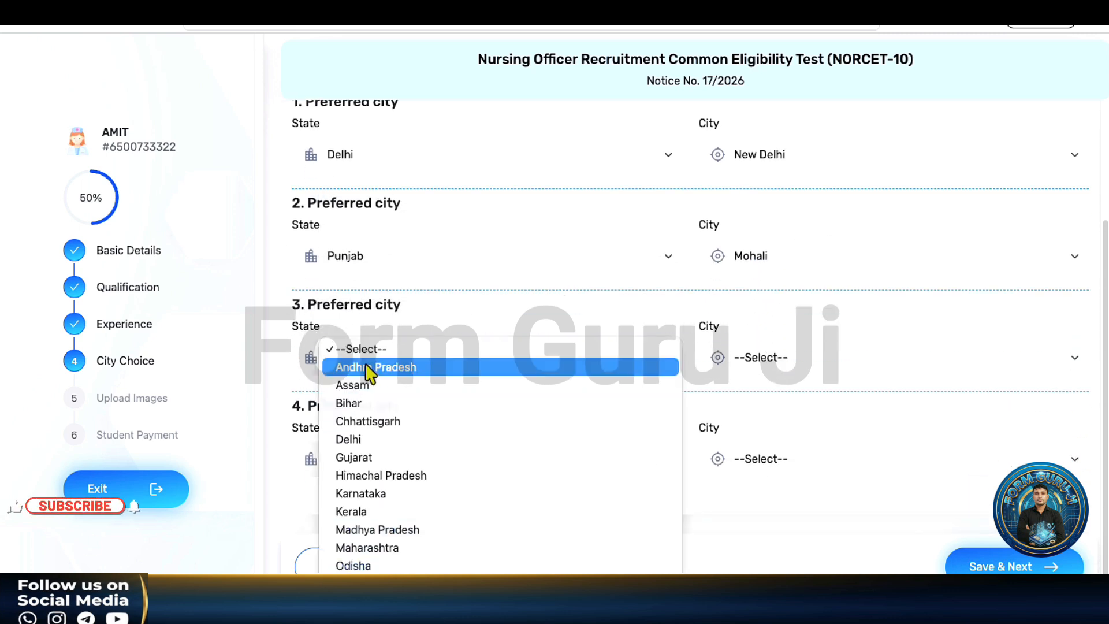
click(366, 494)
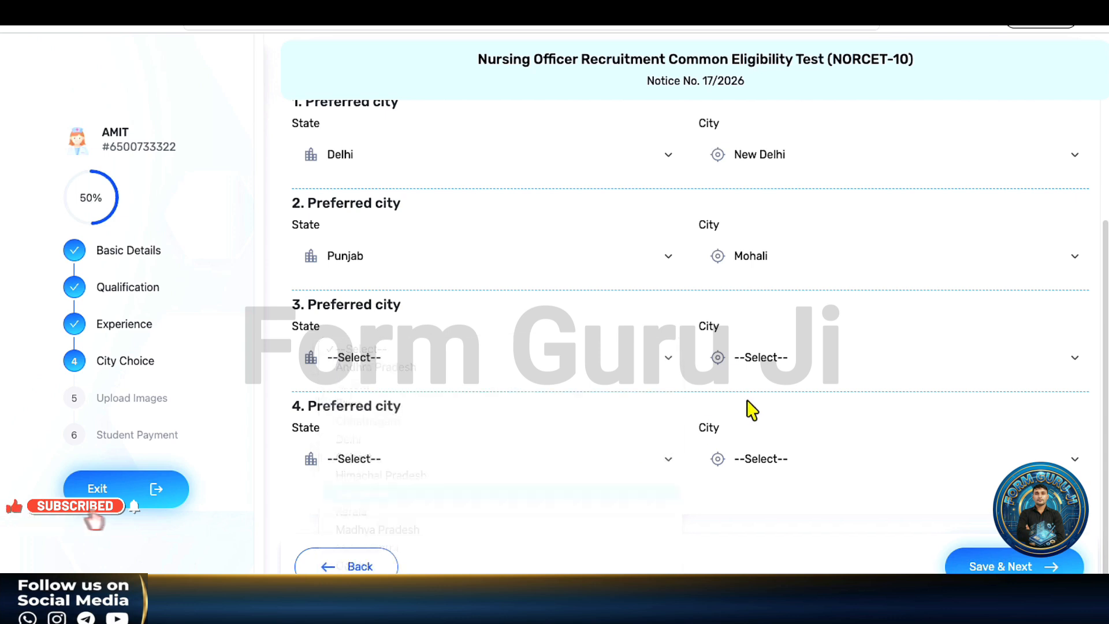
click(761, 361)
click(773, 366)
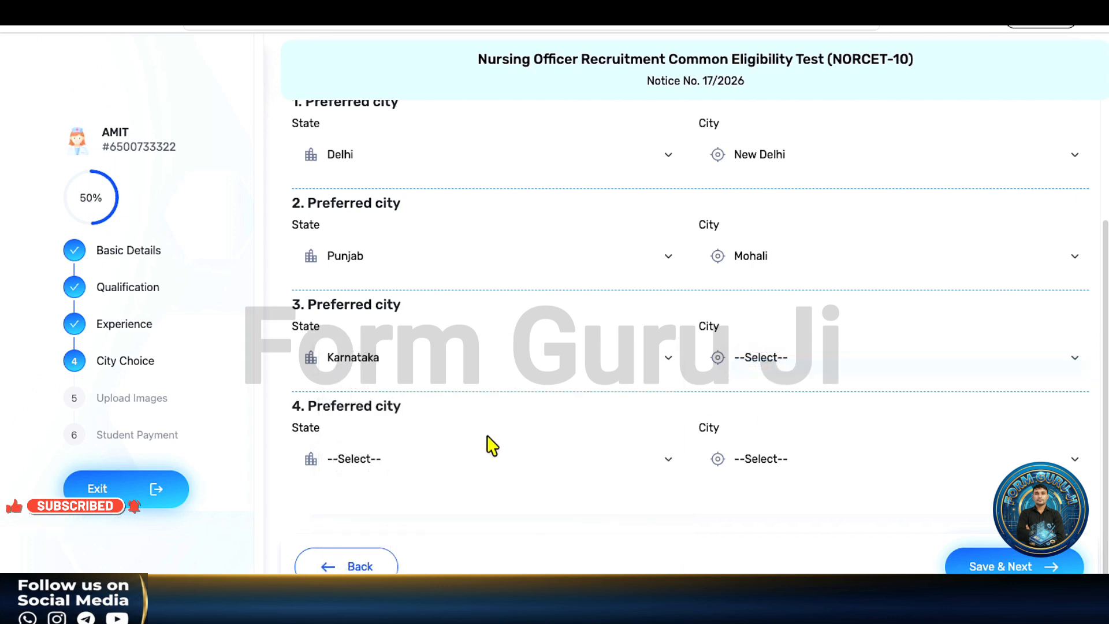
click(489, 456)
click(573, 467)
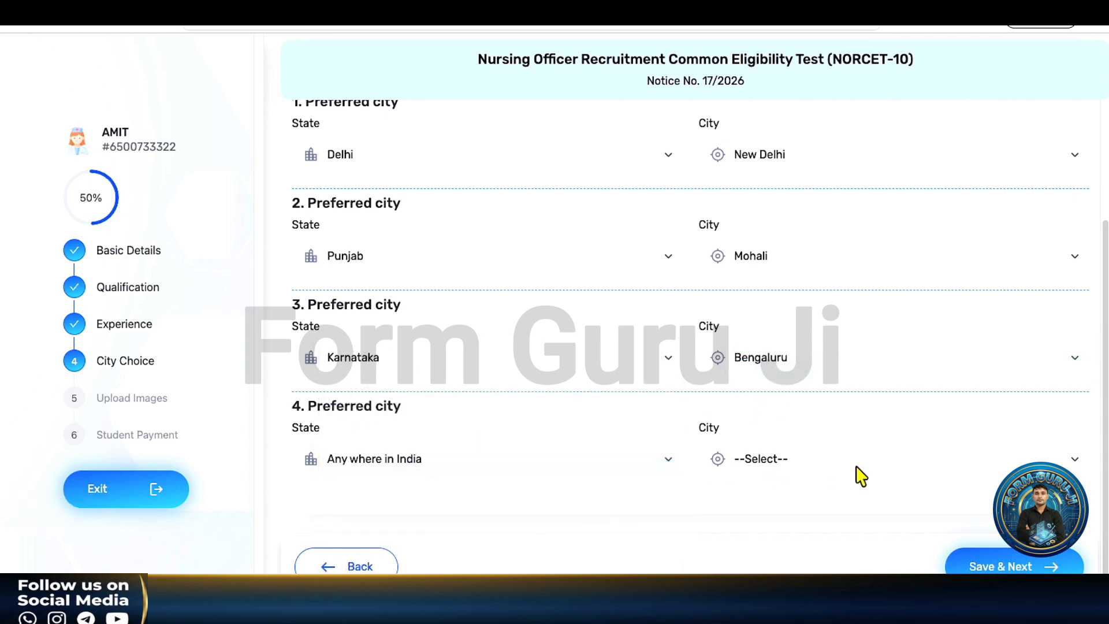
click(861, 474)
click(780, 469)
click(993, 565)
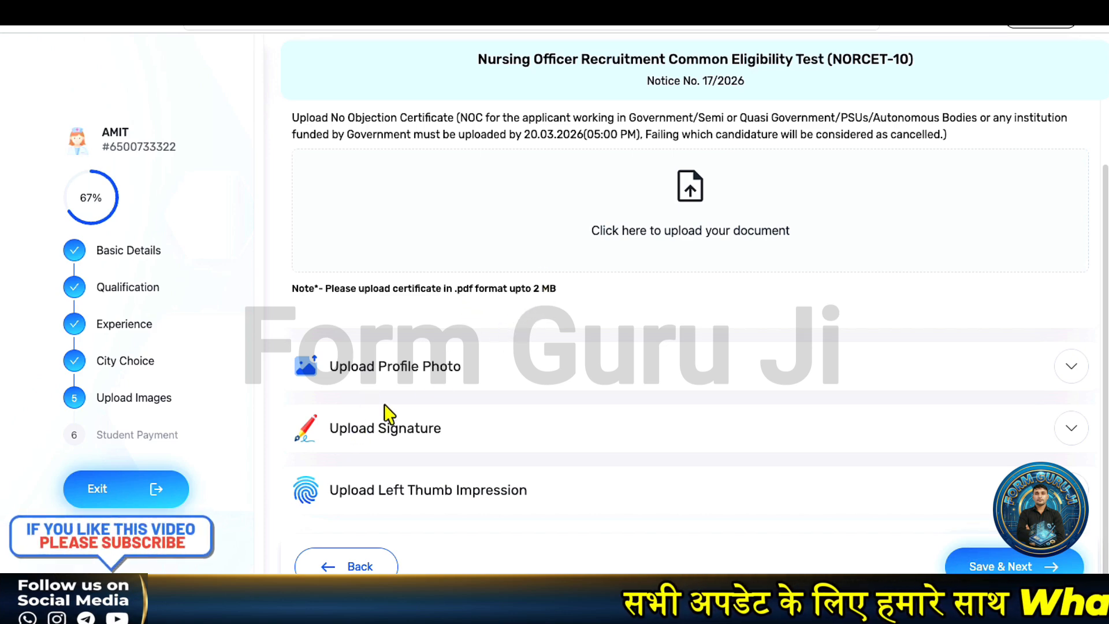
- Upload the profile photo and the signature image, confirming for each that it is not more than six months old
click(437, 373)
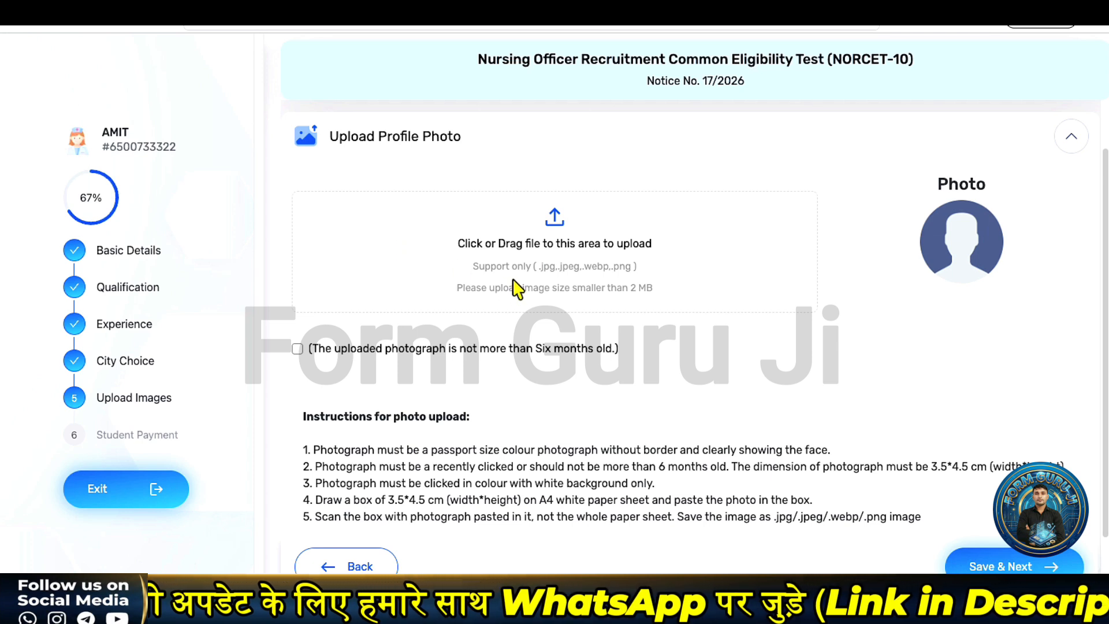
click(354, 341)
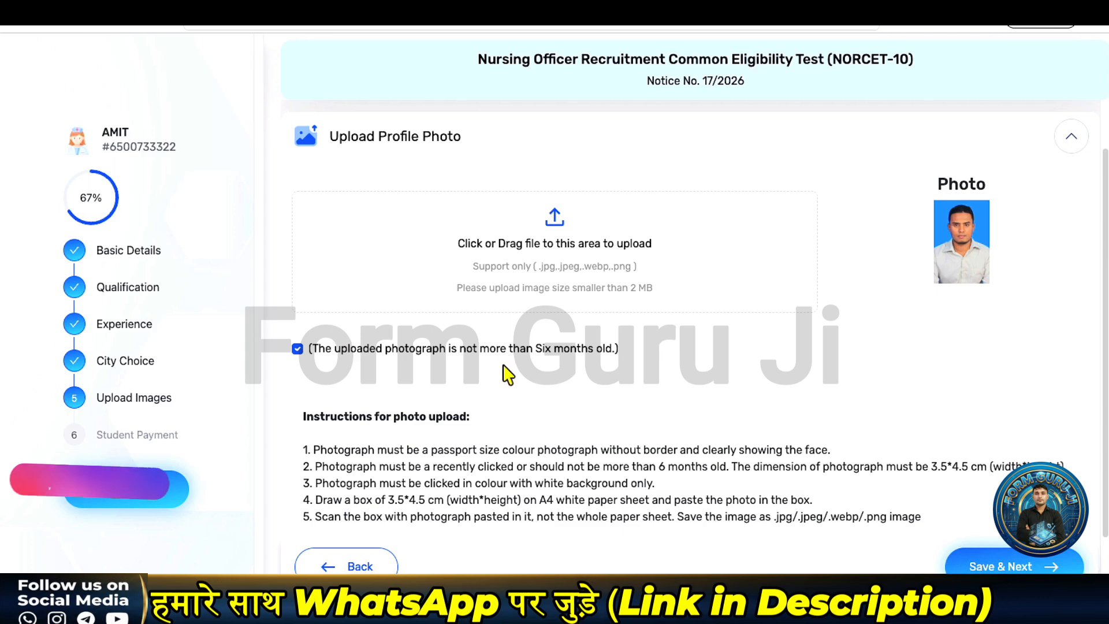
scroll(505, 375, down, 3)
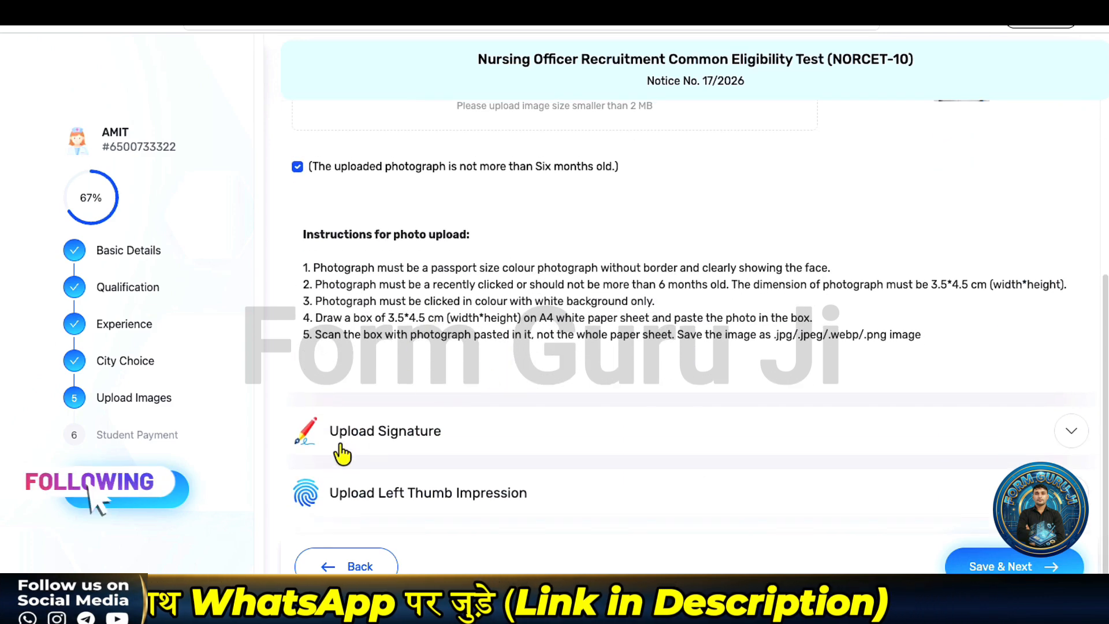
click(383, 434)
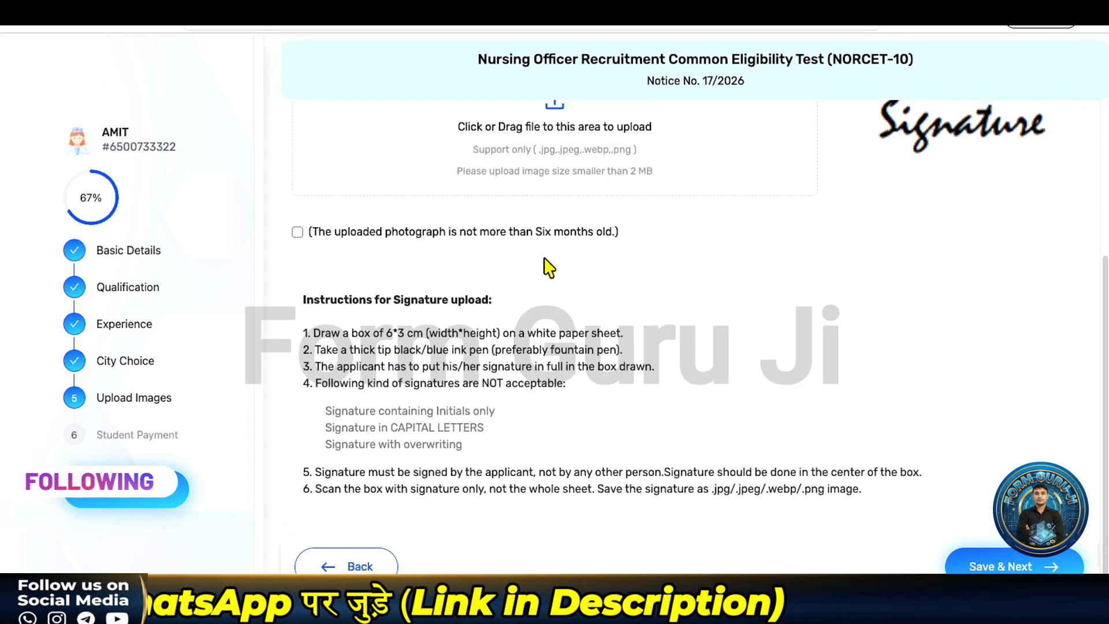
scroll(545, 265, up, 3)
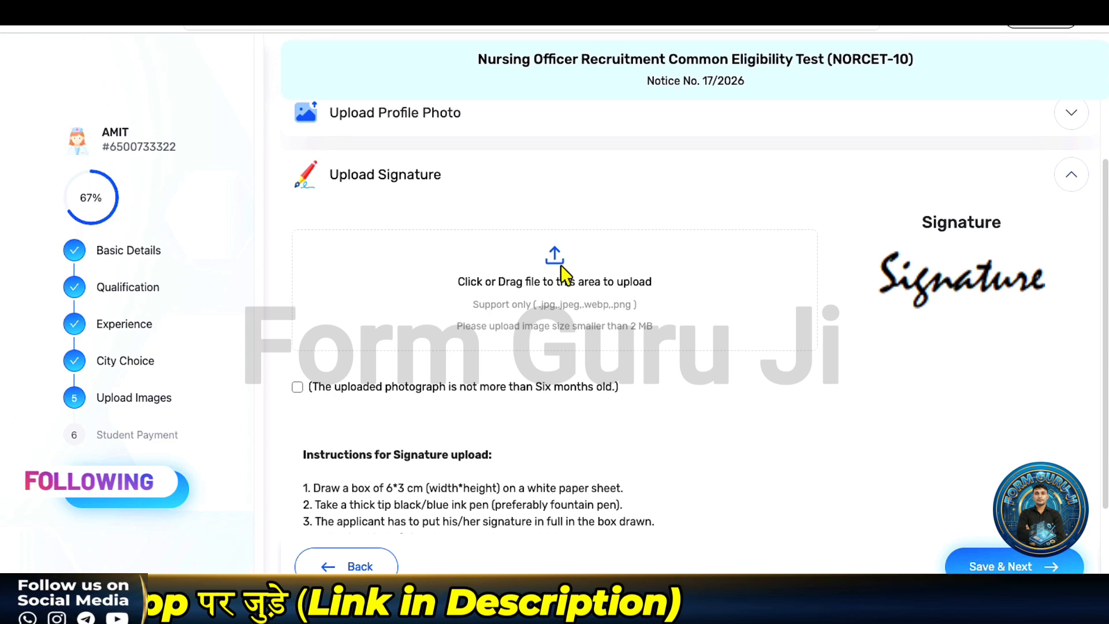
click(563, 280)
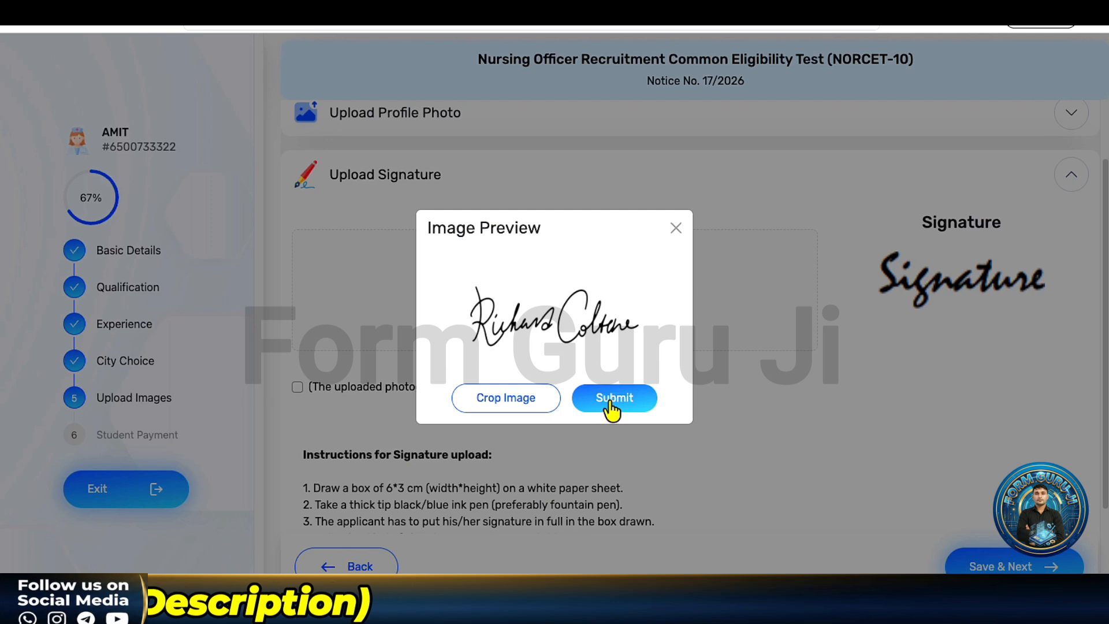
click(612, 404)
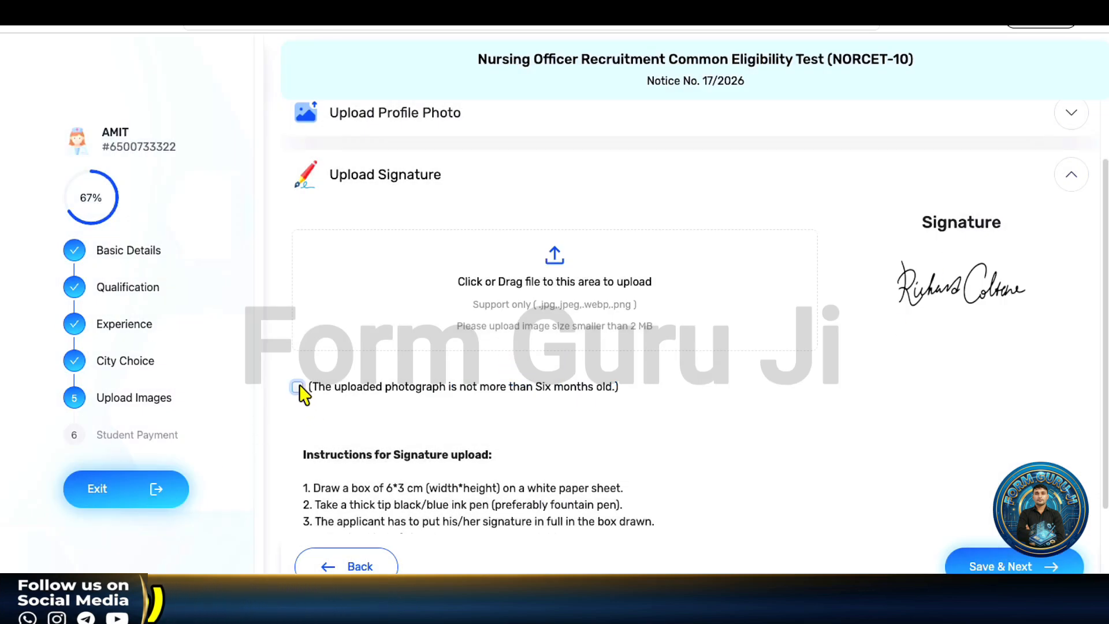
scroll(464, 425, down, 4)
scroll(428, 430, down, 1)
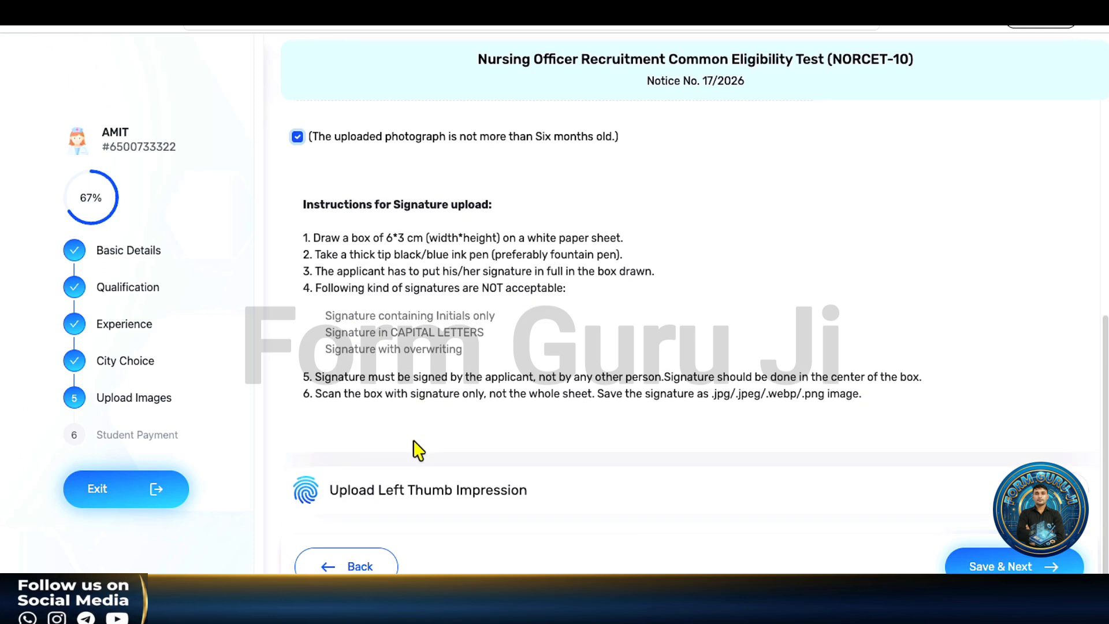
- Upload the left thumb impression, confirm that it is not more than six months old, and save the images to proceed to payment
click(442, 510)
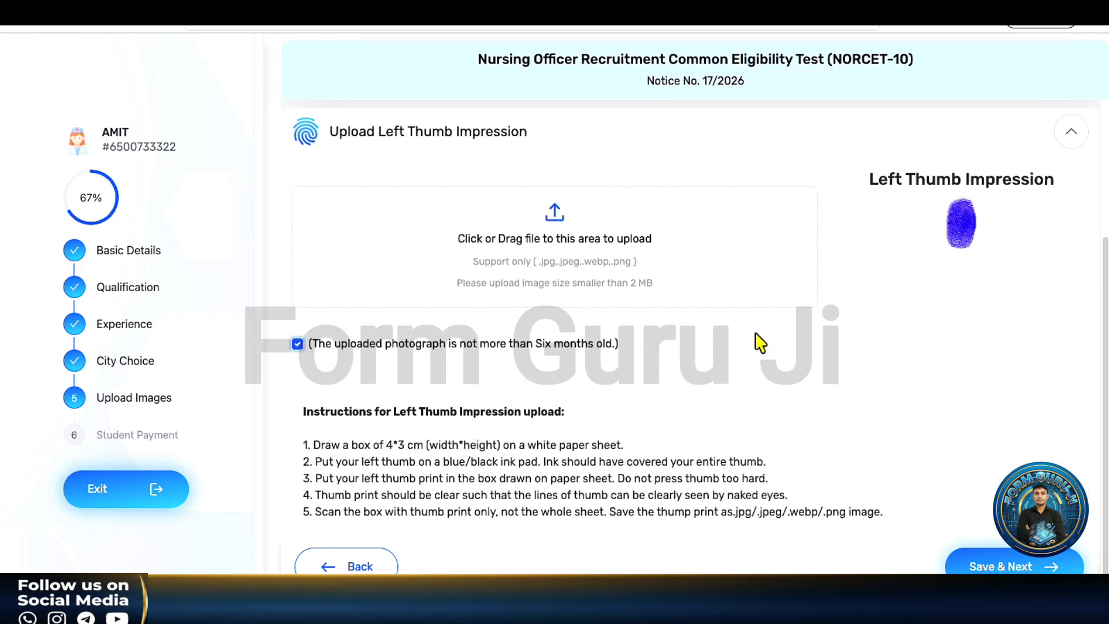
scroll(817, 458, down, 1)
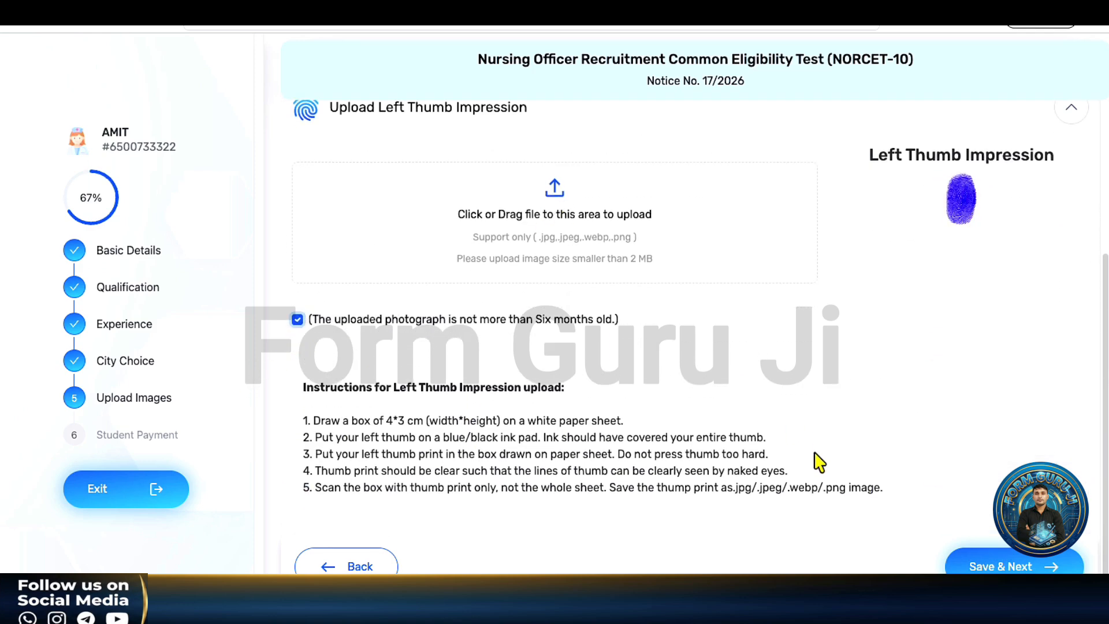
click(995, 560)
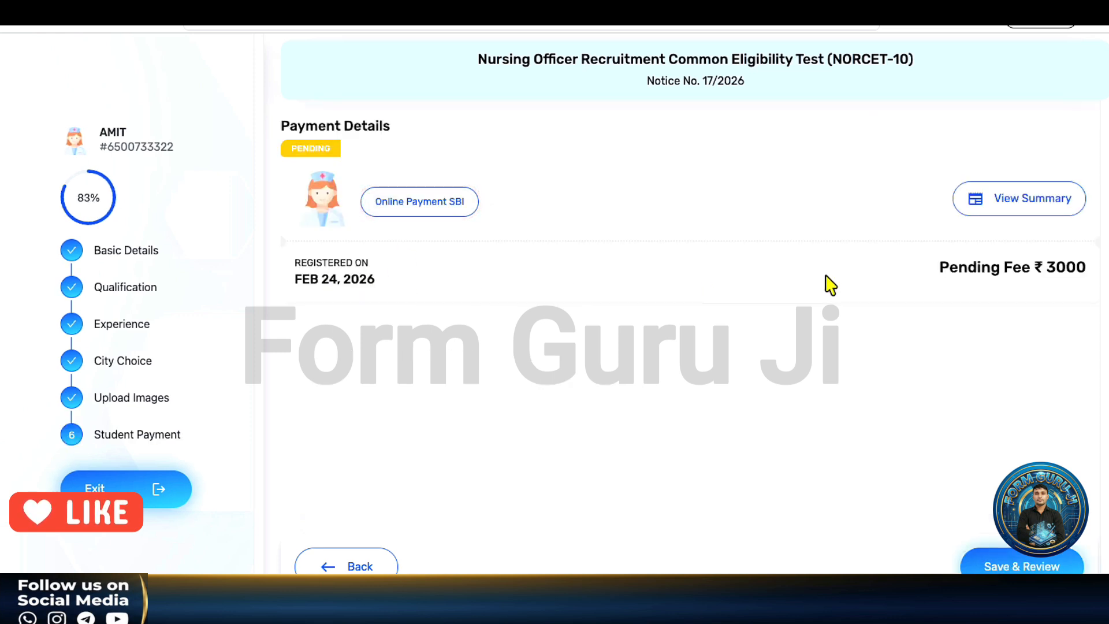
- Open the summary of the NORCET-10 application from the payment details
click(997, 214)
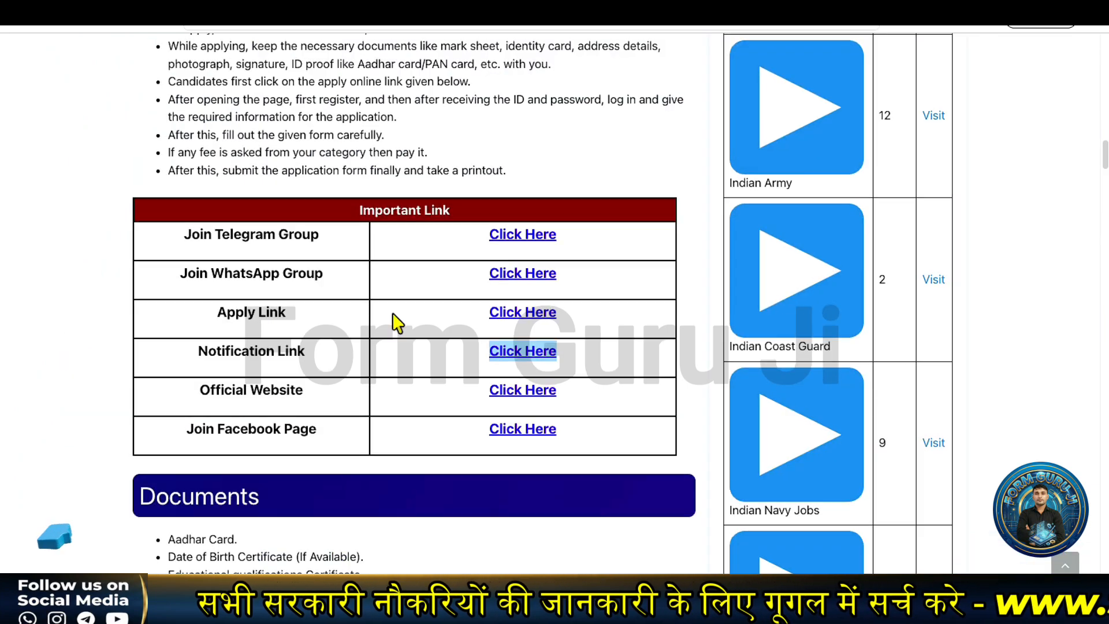
- Review the AIIMS Nursing Officer NORCET 10 Recruitment 2026 post on Sarkari Job Hubs, including its overview, important dates, age limits and qualification
scroll(396, 322, up, 10)
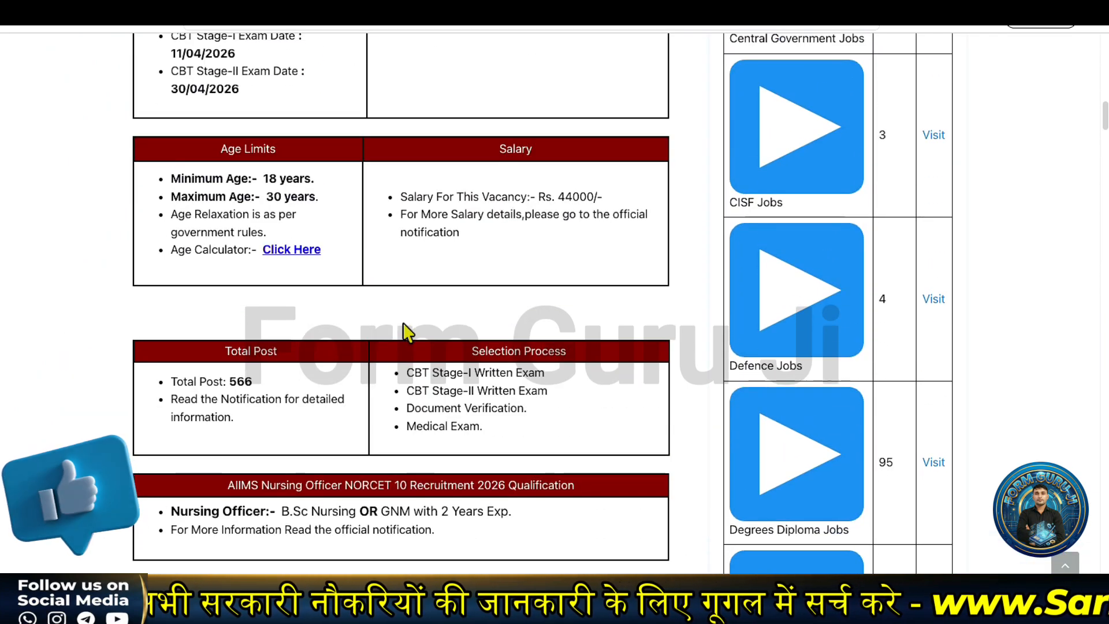
scroll(403, 322, up, 15)
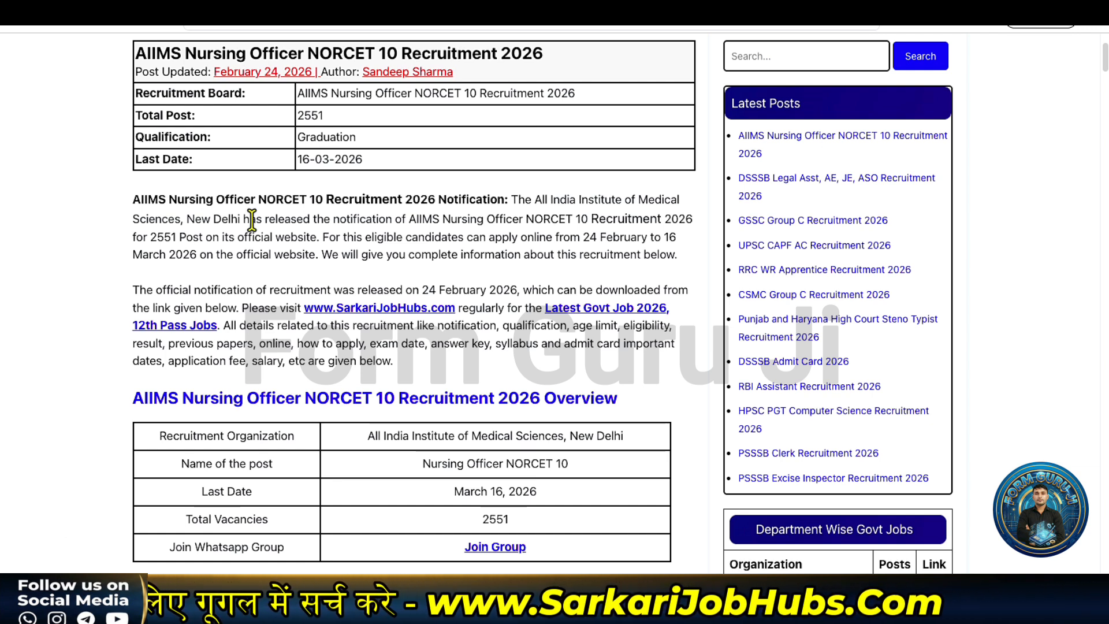
scroll(252, 222, up, 1)
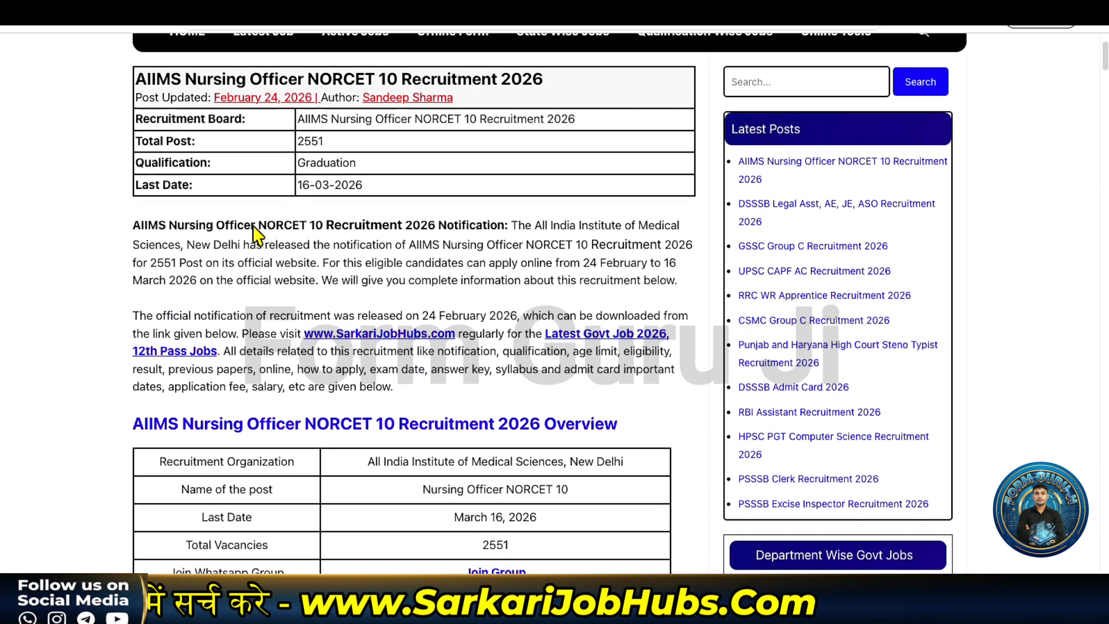
scroll(251, 225, up, 1)
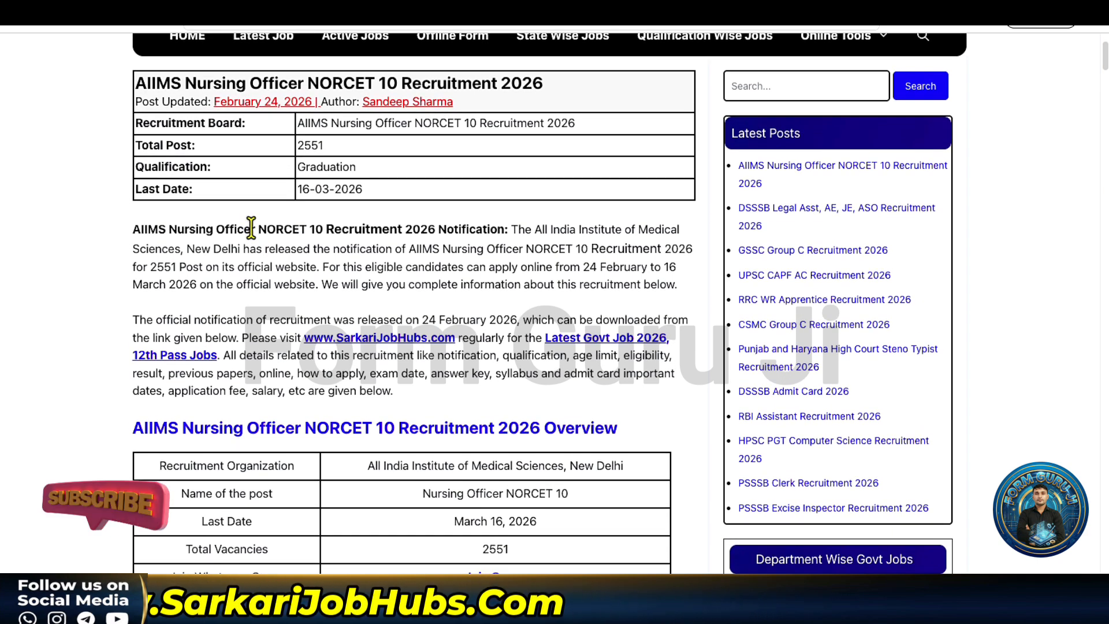
scroll(287, 255, up, 4)
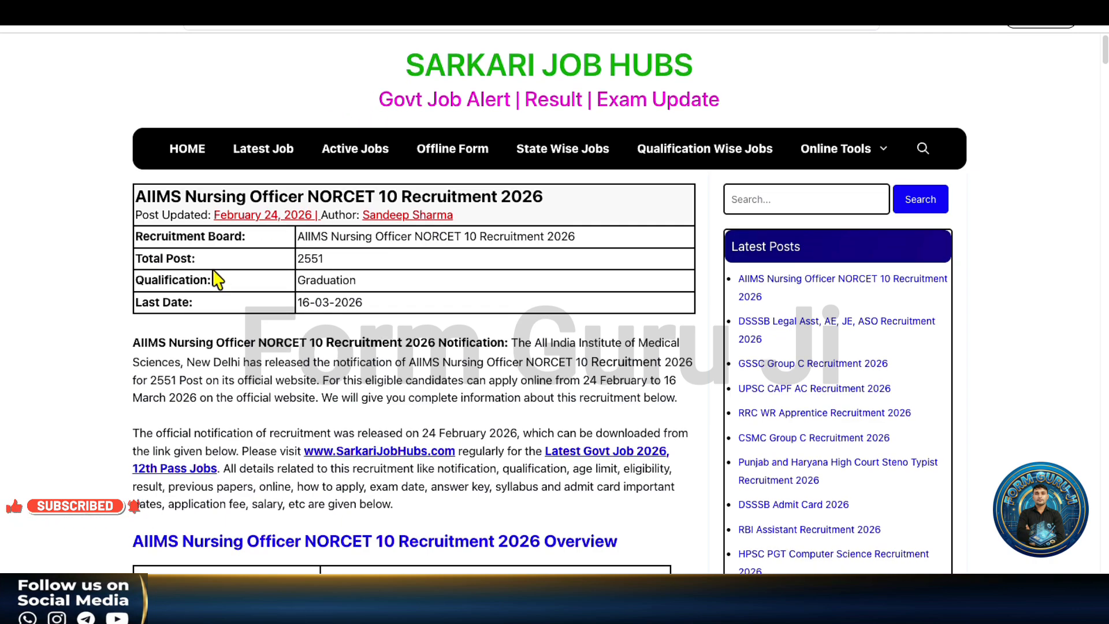
scroll(216, 281, down, 3)
scroll(218, 281, down, 3)
scroll(219, 281, down, 4)
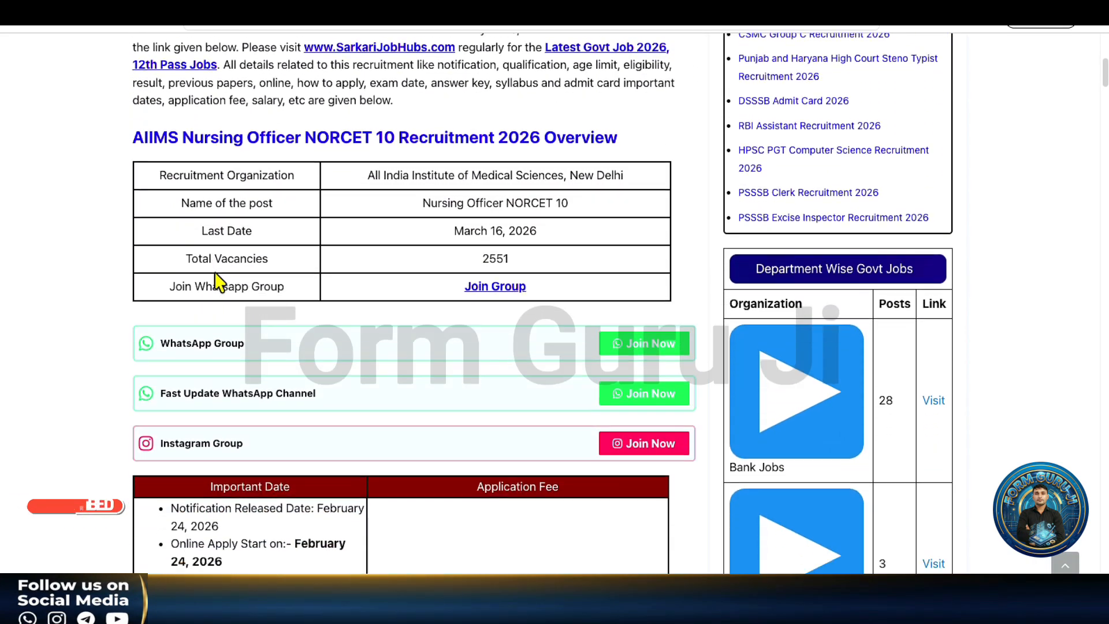